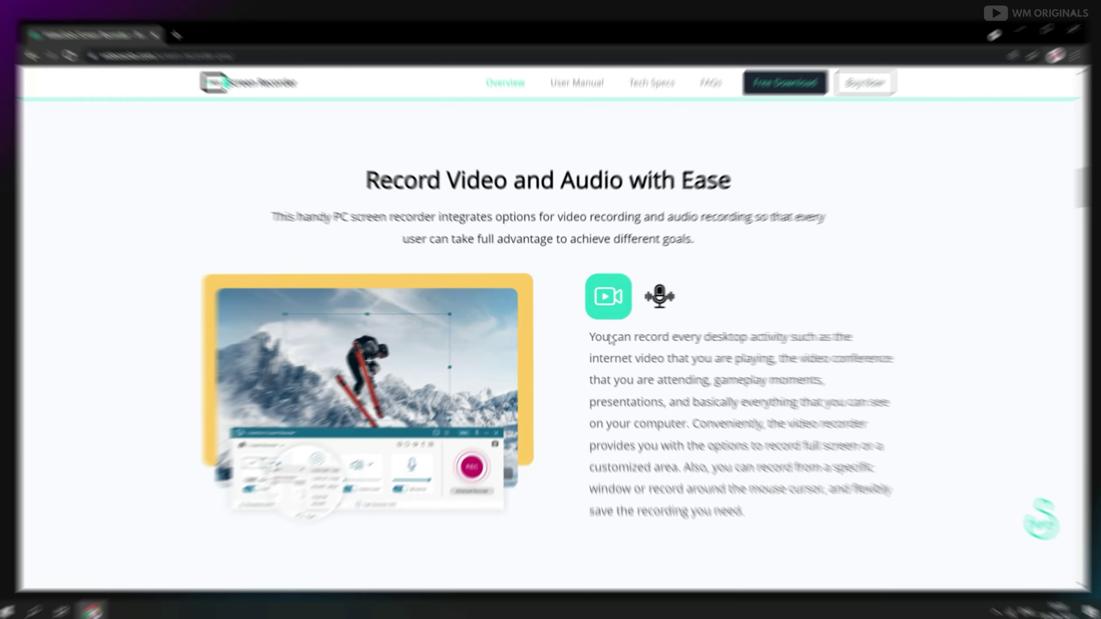
# Show the microphone audio-recording feature description on the VideoSolo Screen Recorder product page
pyautogui.click(656, 299)
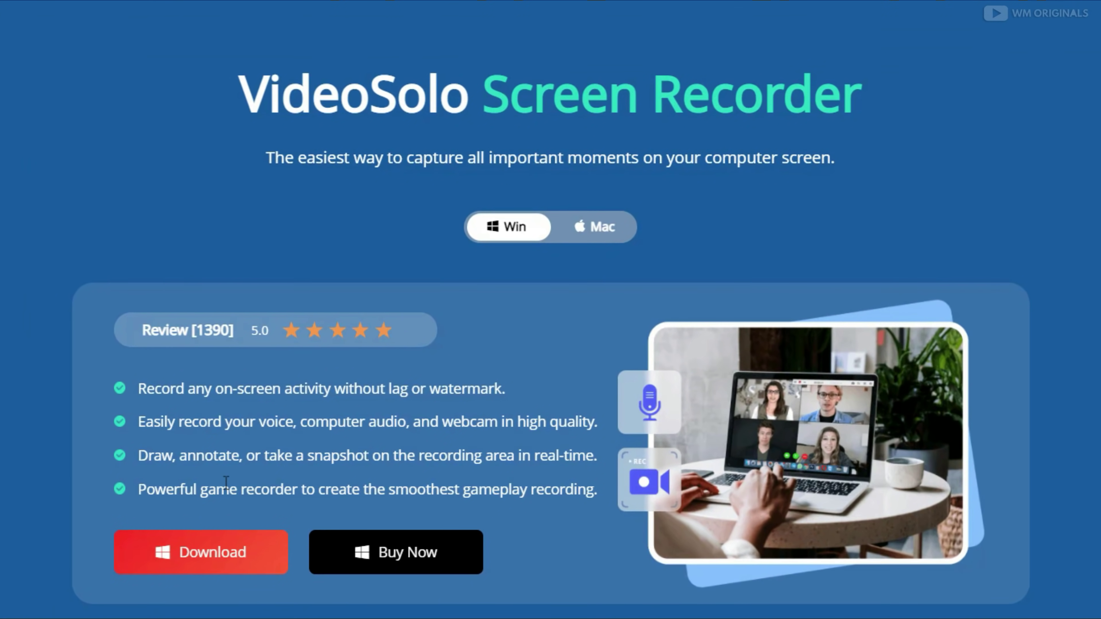
# Download screen-recorder.exe, install VideoSolo Screen Recorder 1.2.28 and start it
pyautogui.click(201, 551)
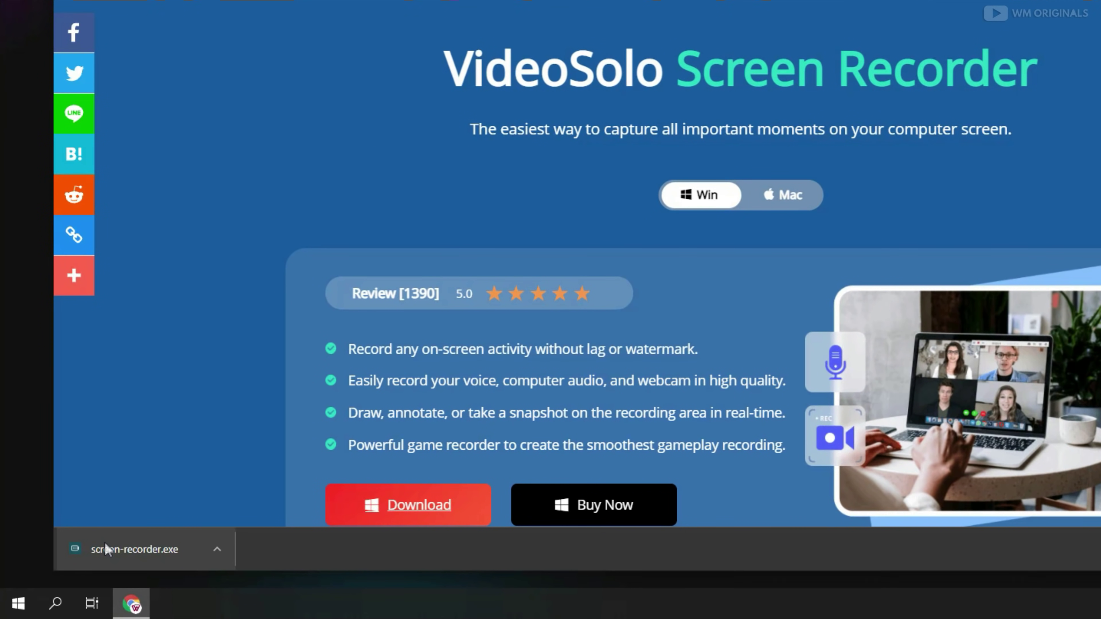
pyautogui.click(95, 554)
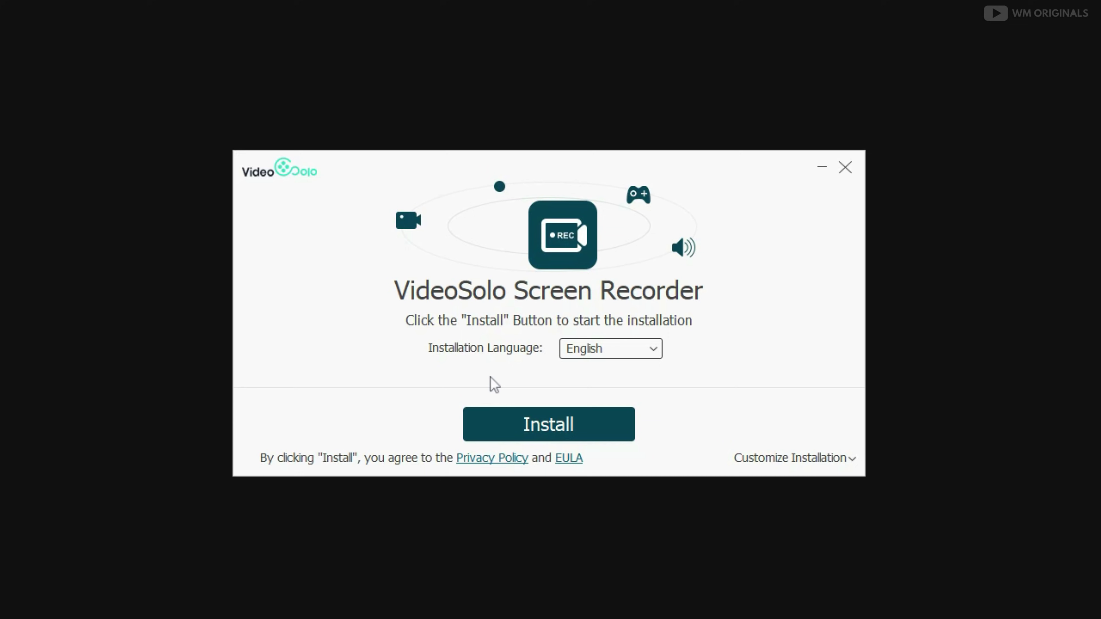
pyautogui.click(538, 425)
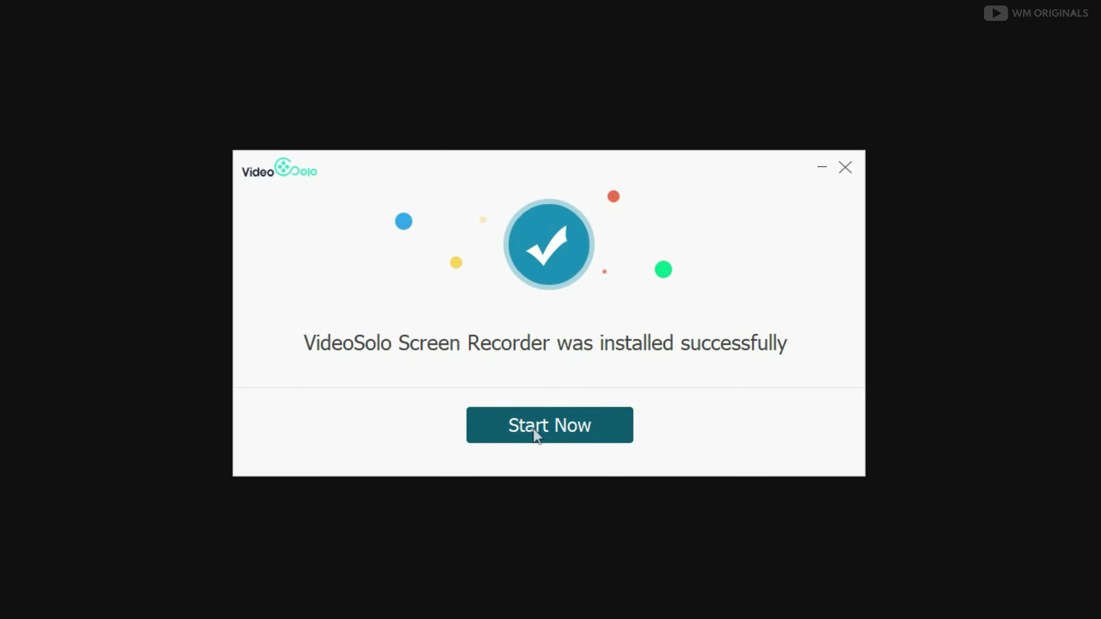
pyautogui.click(530, 428)
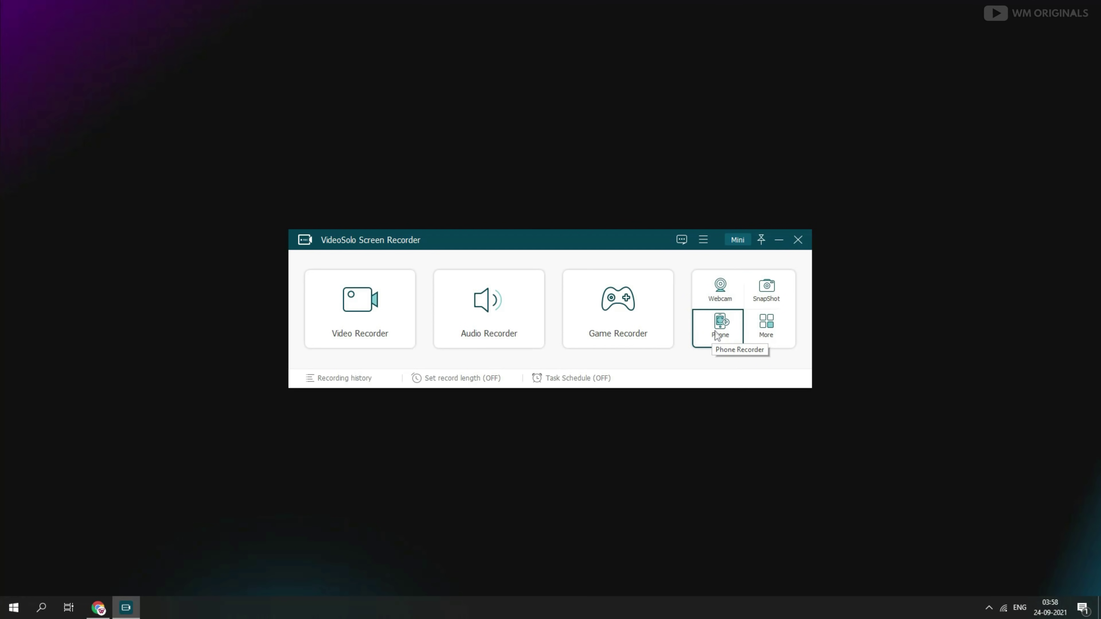
# Open the More list and scroll through the default recorder options
pyautogui.click(767, 330)
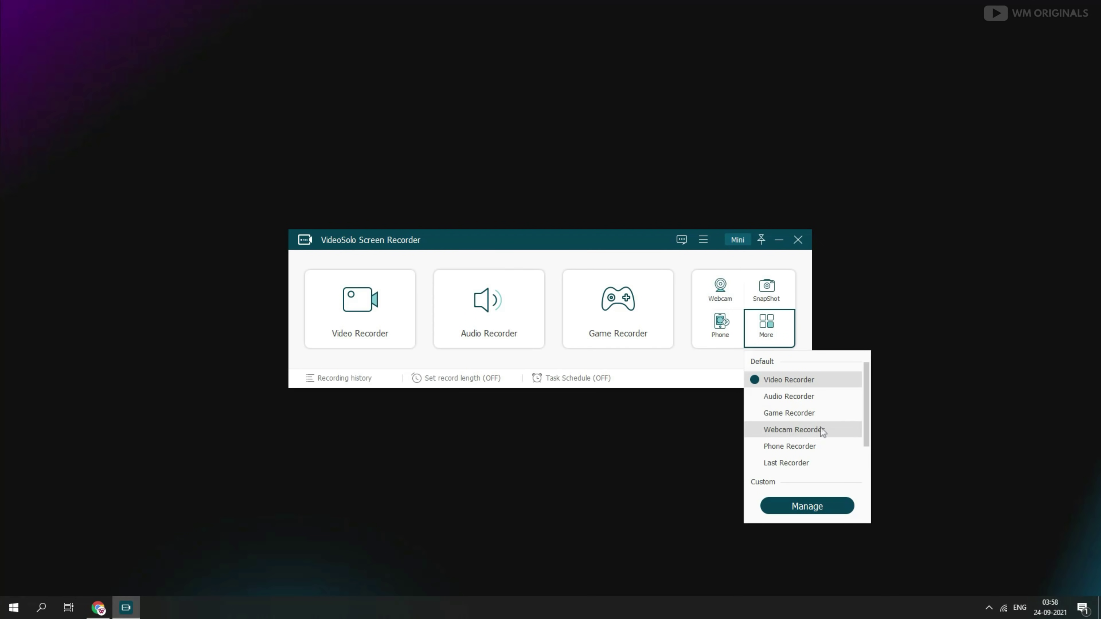
pyautogui.scroll(-1, 798, 423)
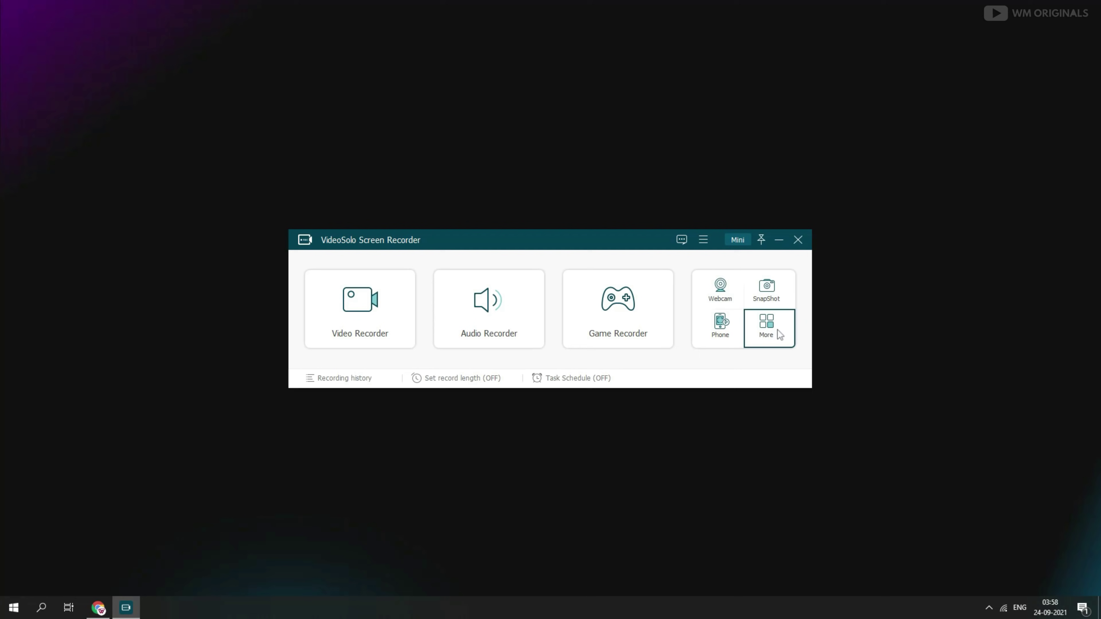
pyautogui.click(326, 380)
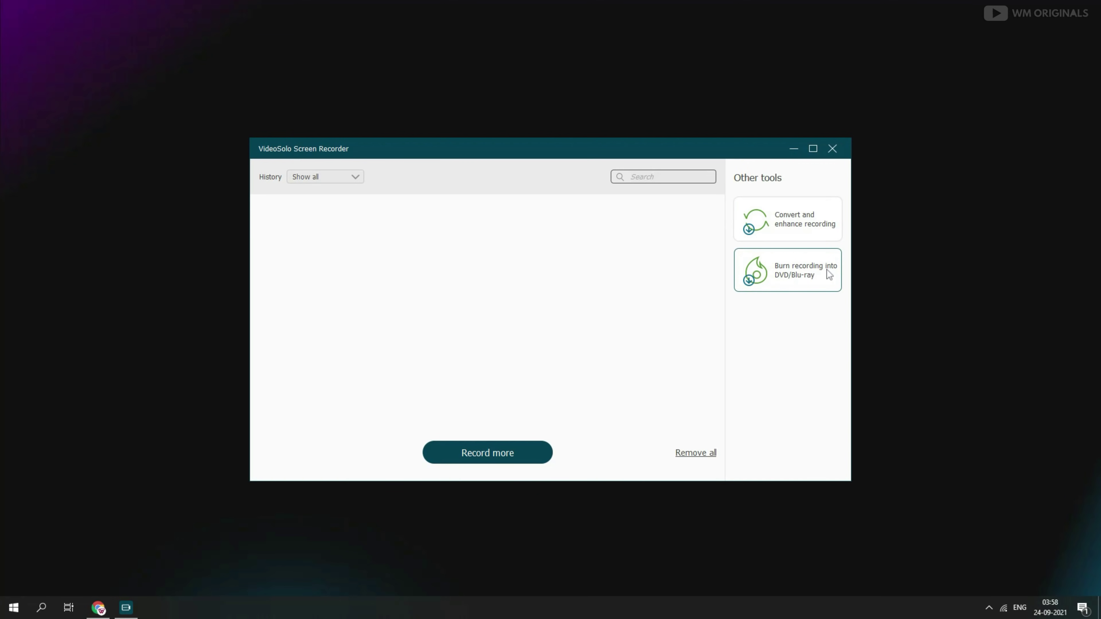
pyautogui.click(833, 149)
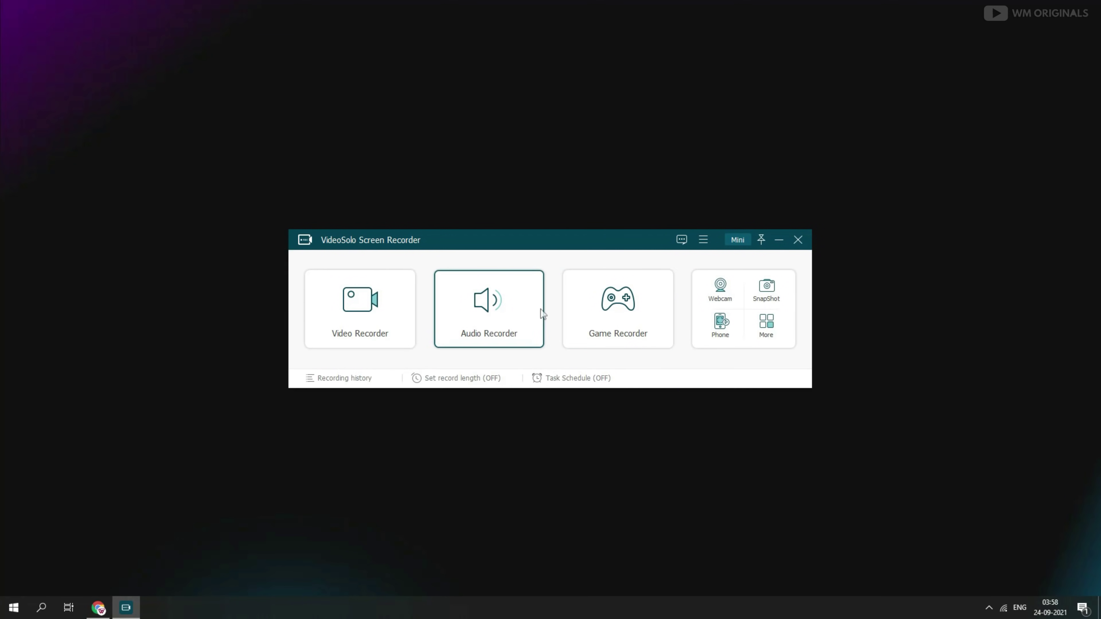
pyautogui.click(464, 382)
pyautogui.click(569, 378)
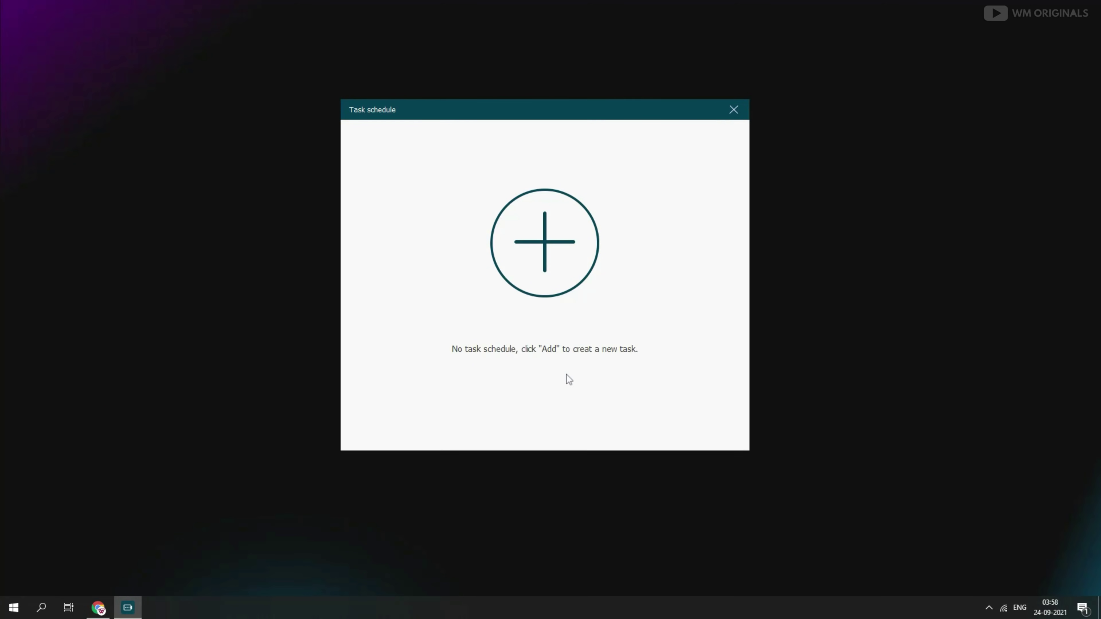
pyautogui.click(732, 112)
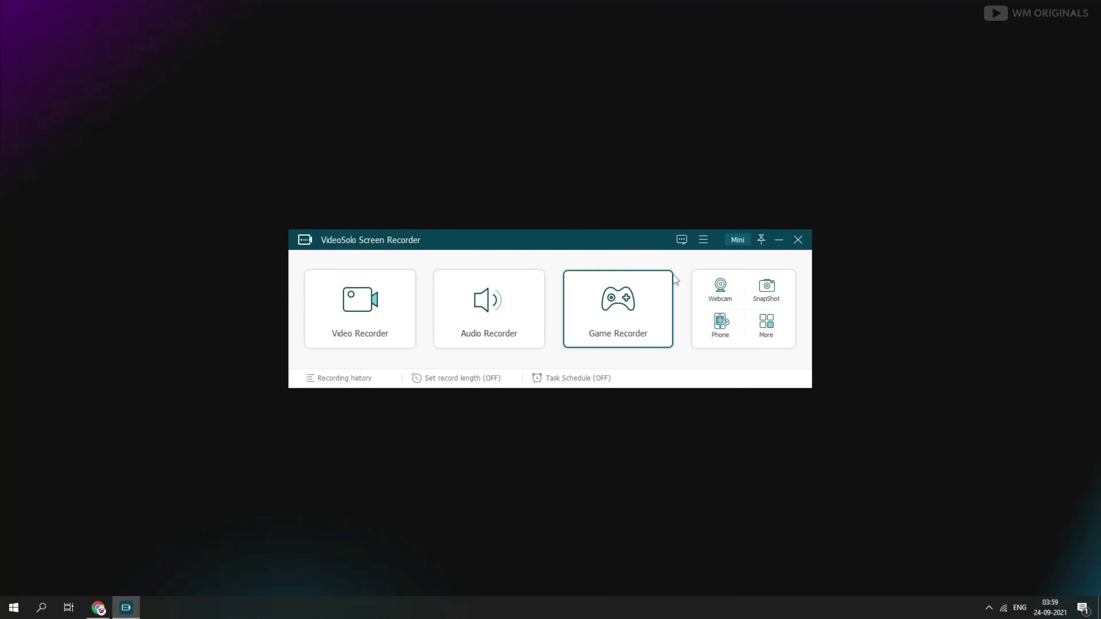
# Open Preferences from the main menu to show the Recording settings
pyautogui.click(702, 241)
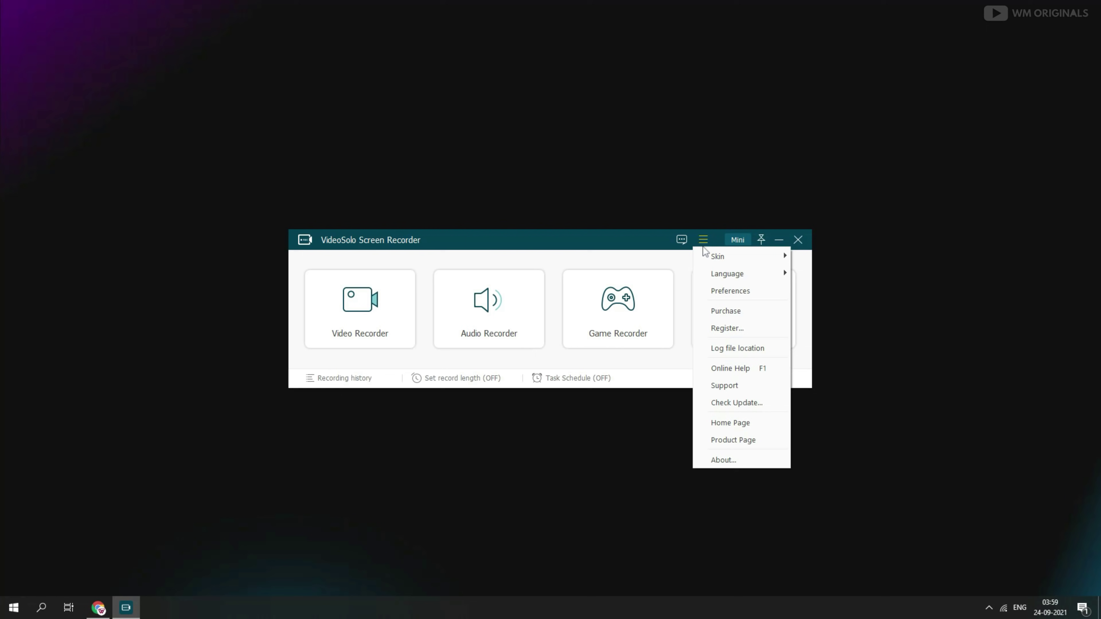
pyautogui.moveTo(741, 259)
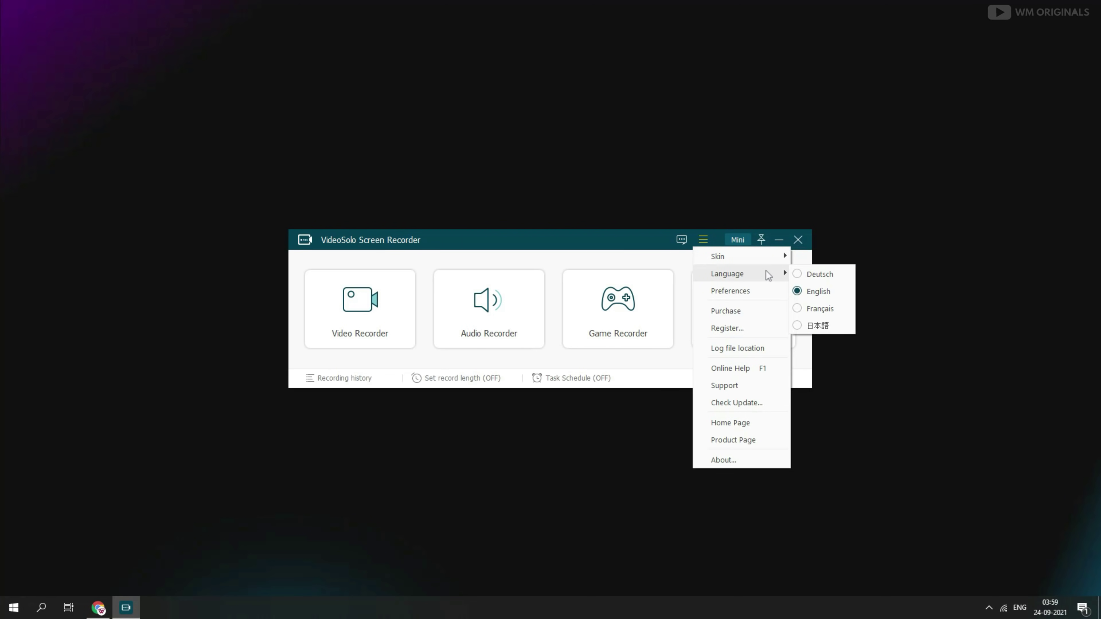
pyautogui.click(753, 292)
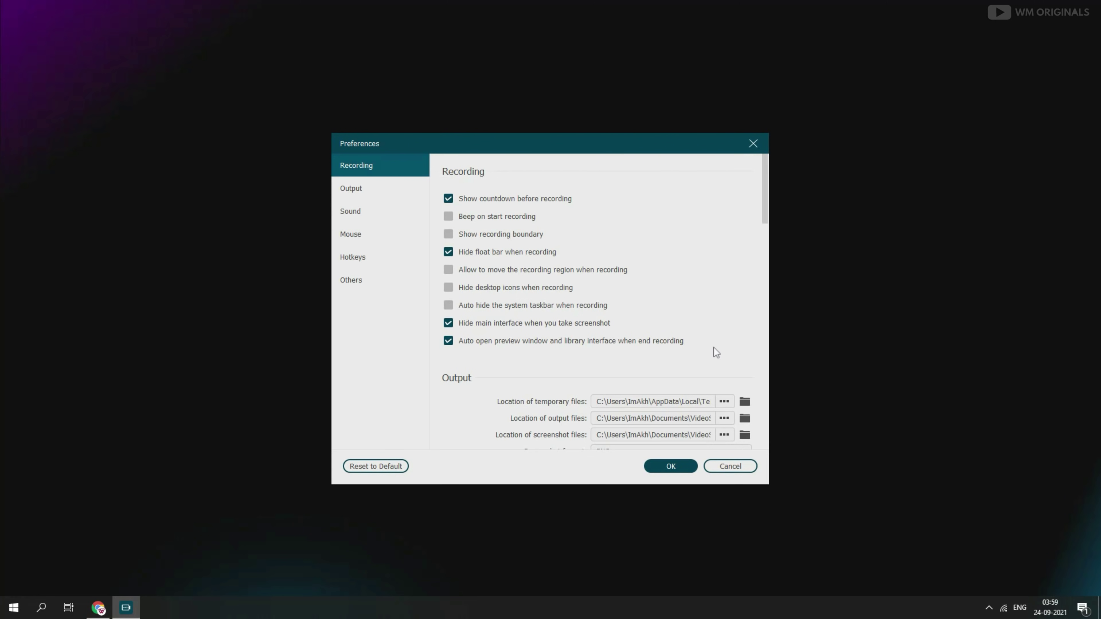
# Show Output settings, keeping PNG screenshots, MP4 video format and H.264 codec
pyautogui.click(375, 185)
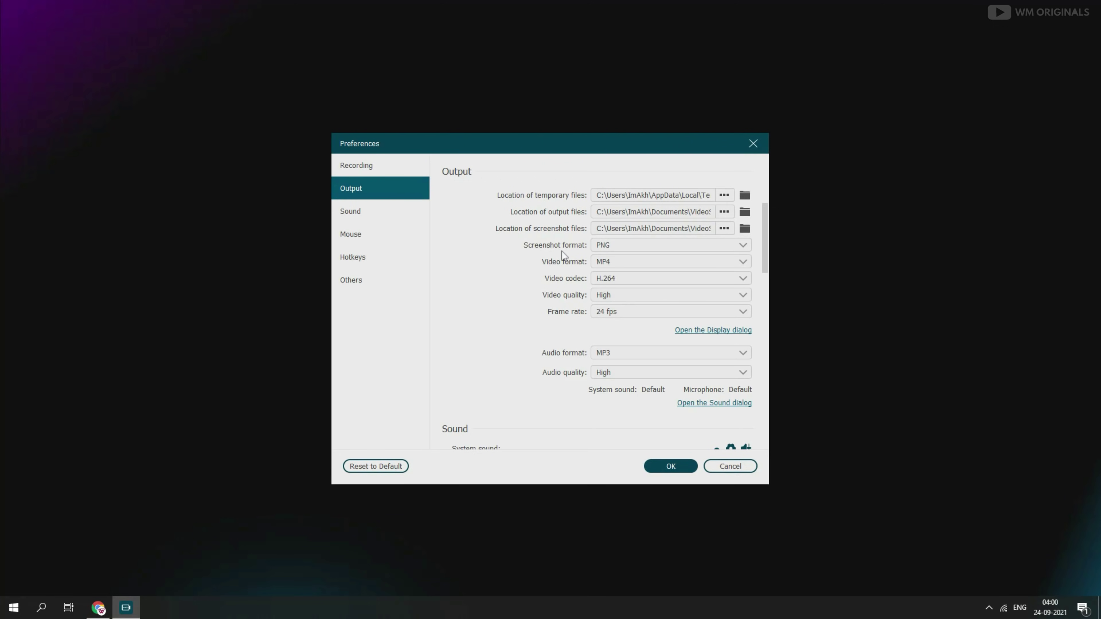
pyautogui.click(618, 247)
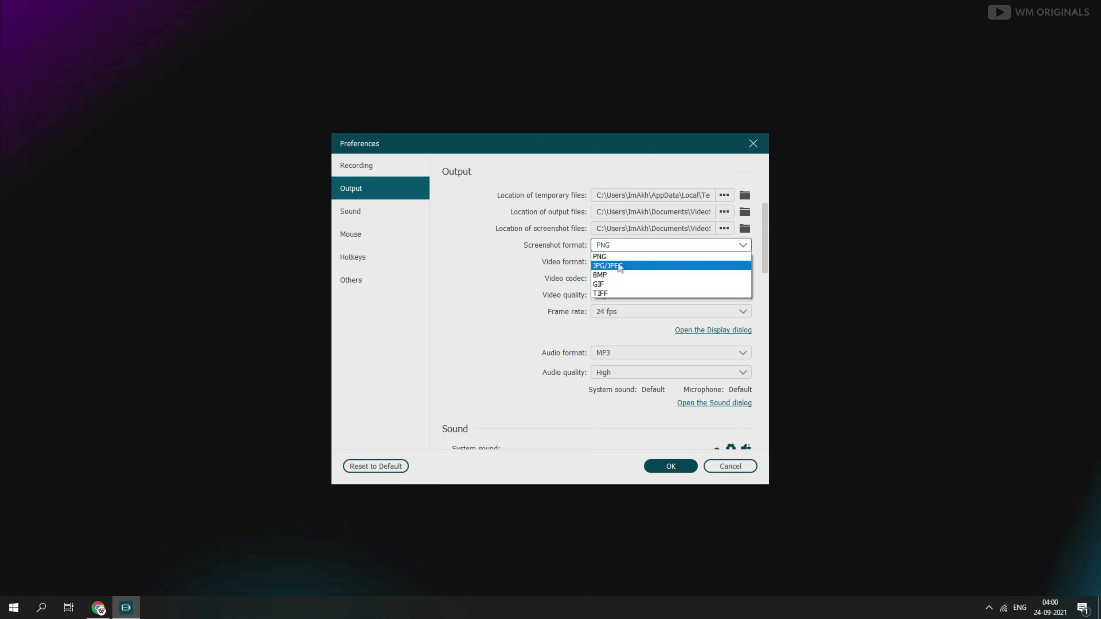
pyautogui.click(559, 269)
pyautogui.click(614, 263)
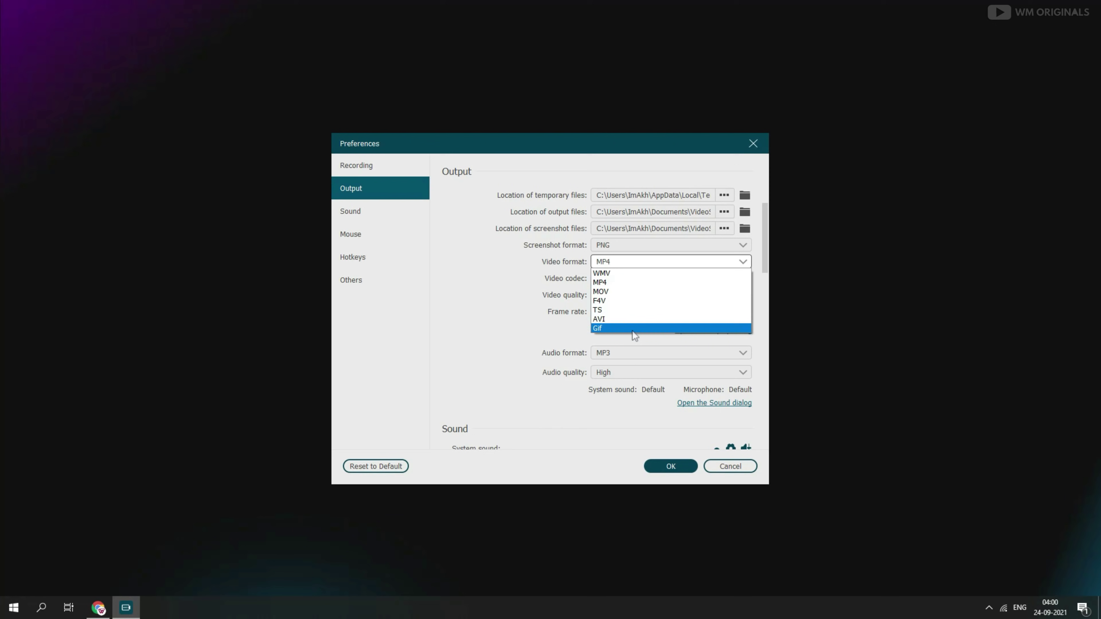
pyautogui.click(526, 283)
pyautogui.click(641, 278)
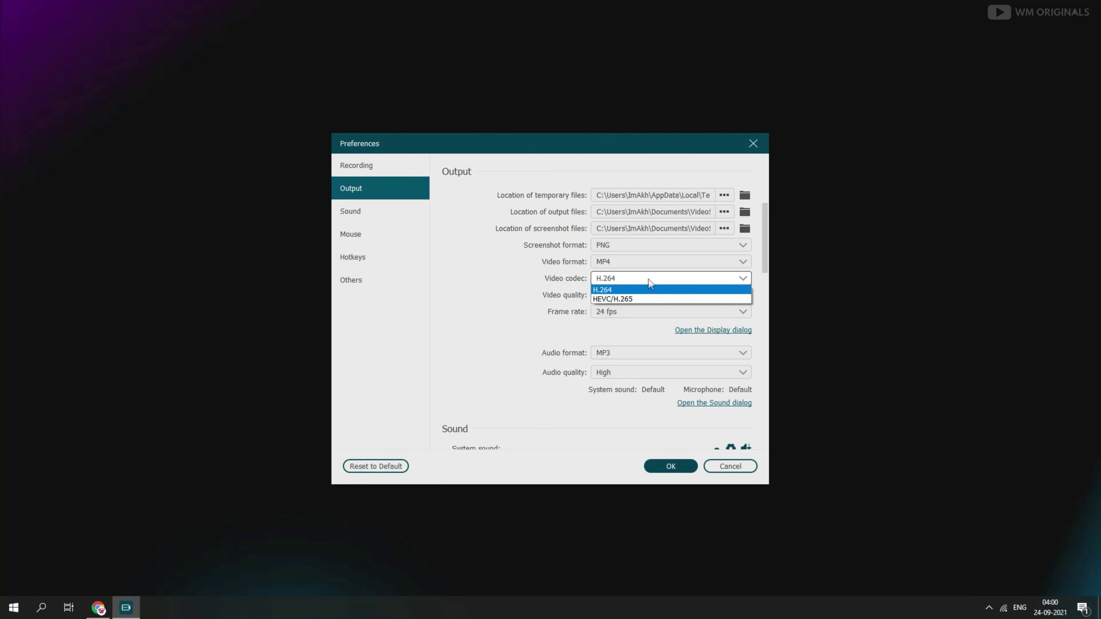
pyautogui.click(534, 291)
# Keep video quality High, frame rate 24 fps, and MP3 audio at High quality
pyautogui.click(678, 294)
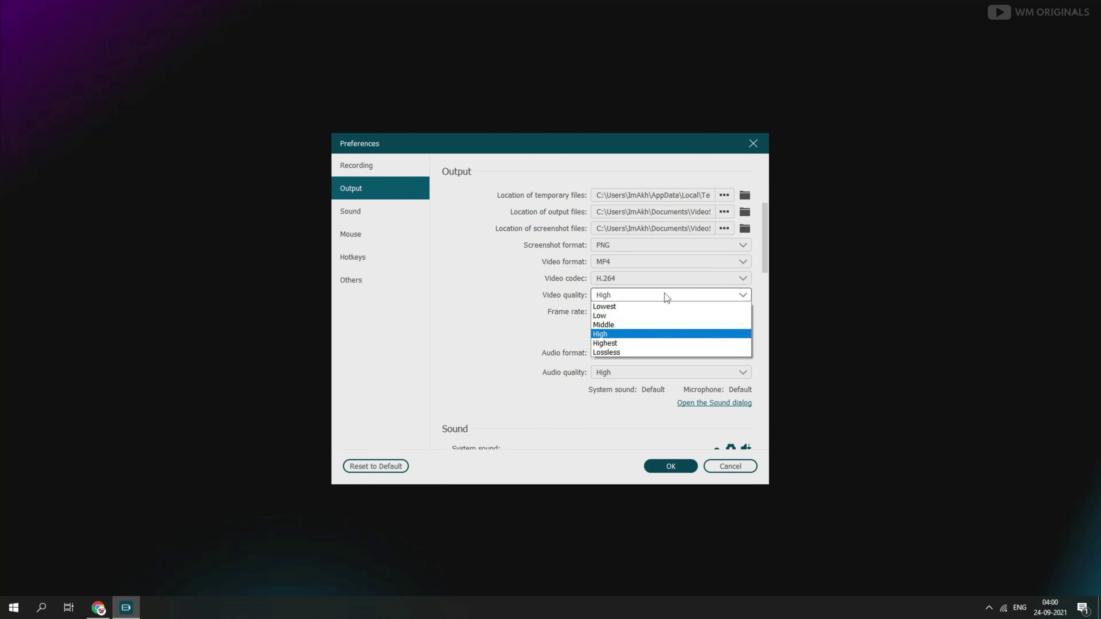
pyautogui.click(625, 295)
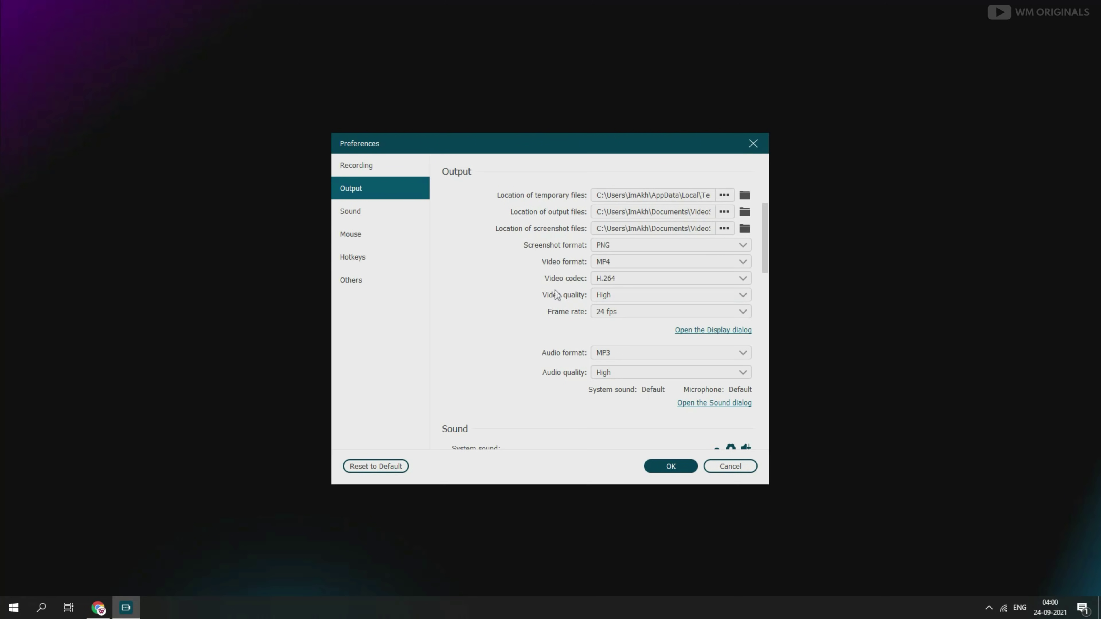
pyautogui.click(660, 313)
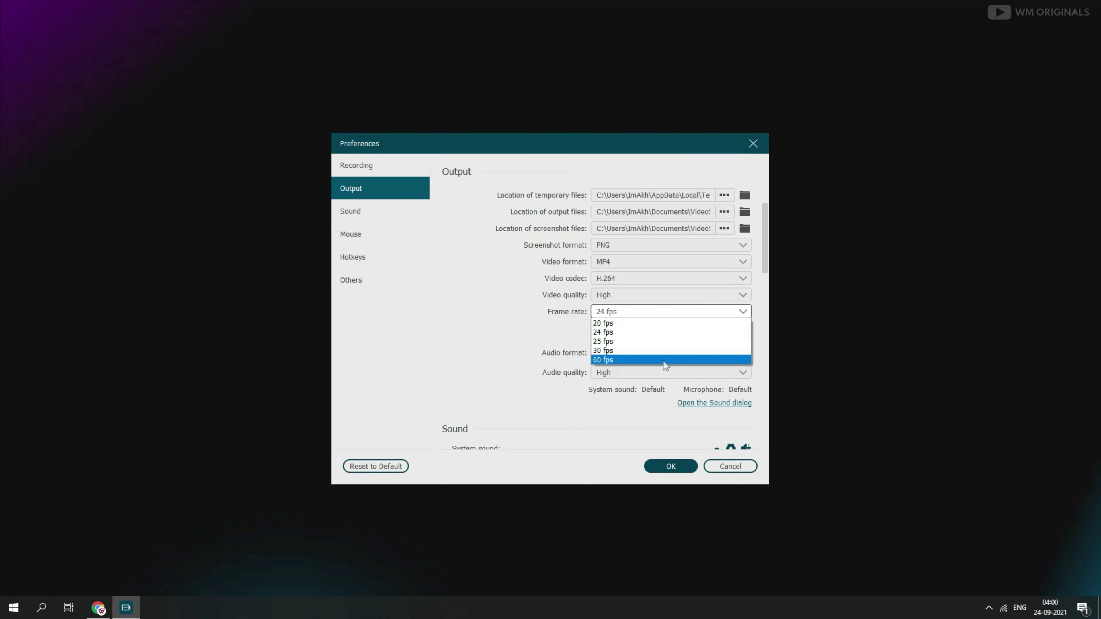
pyautogui.click(558, 323)
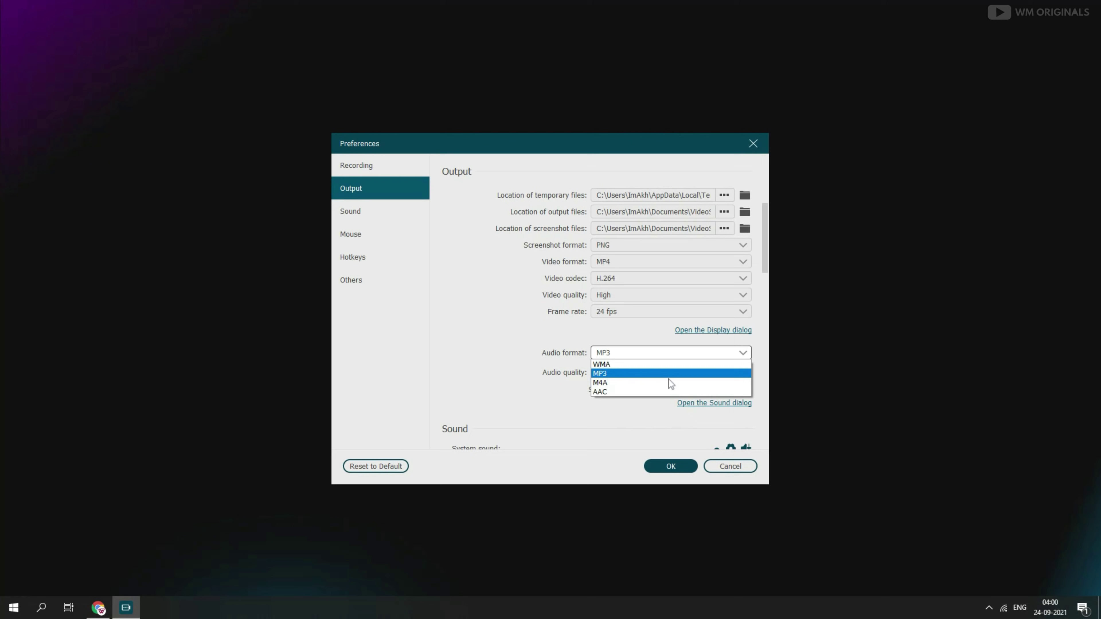
pyautogui.click(651, 372)
pyautogui.click(683, 374)
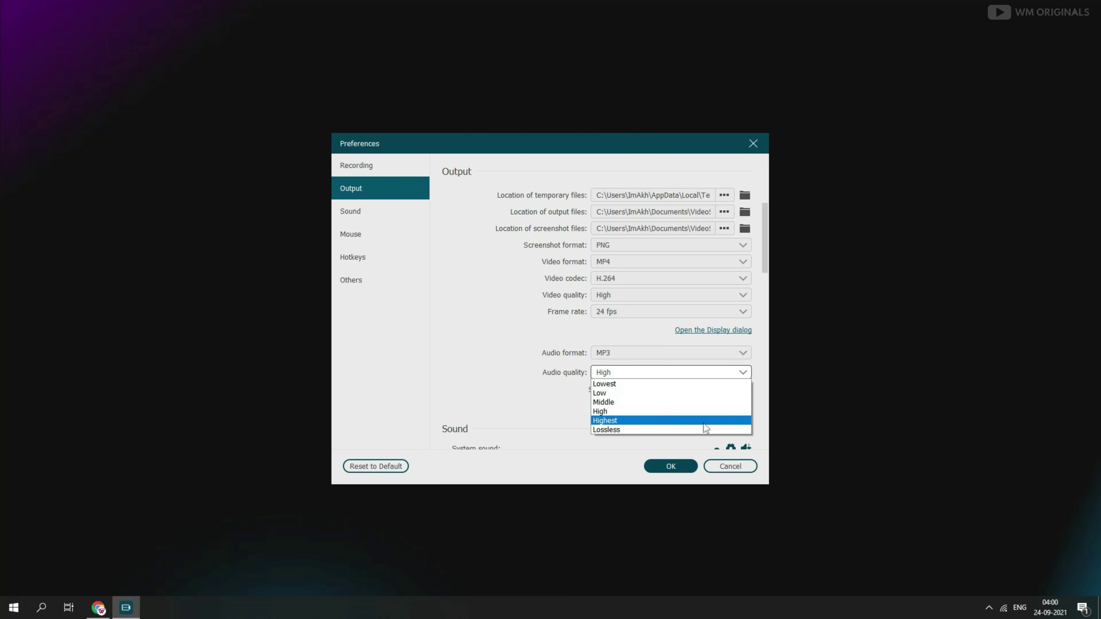
pyautogui.click(633, 402)
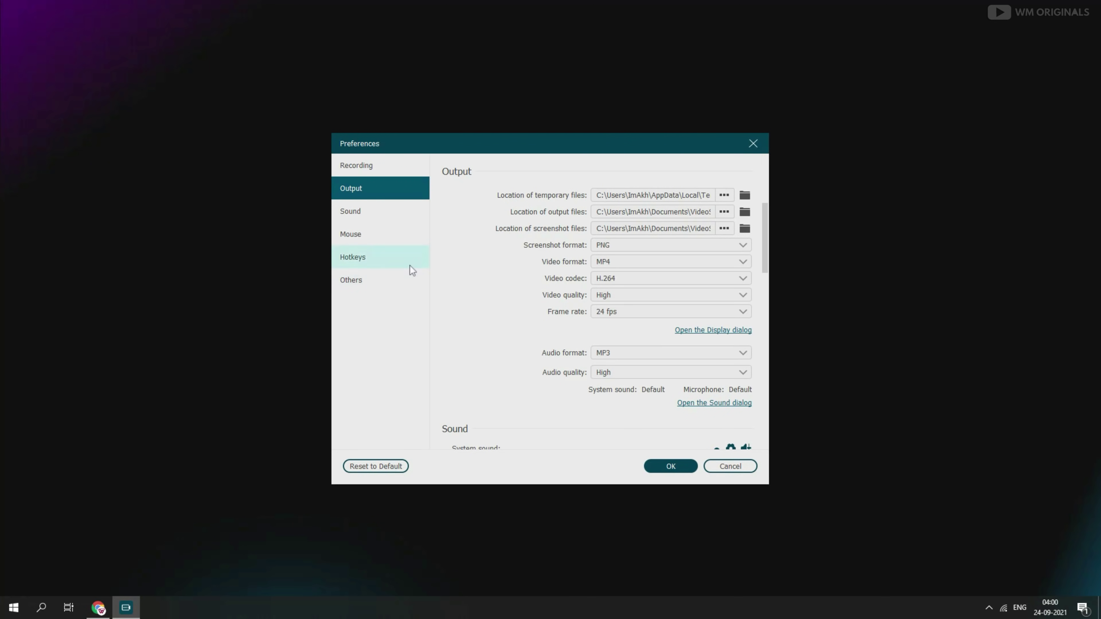
# In Sound settings, try noise cancellation and tick Microphone for the sound check
pyautogui.click(382, 216)
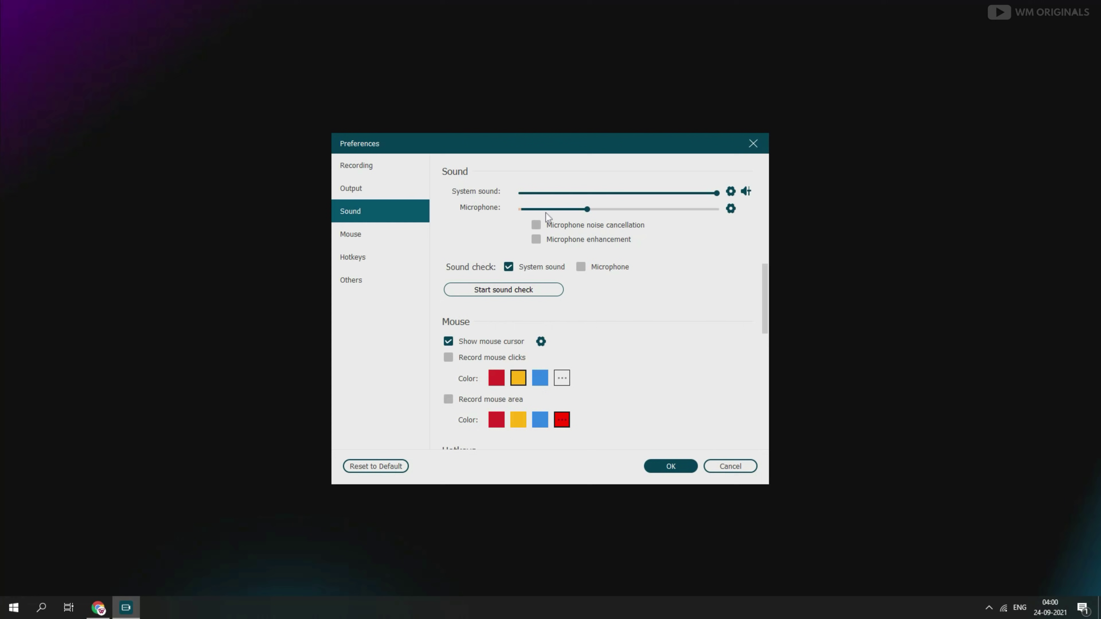
pyautogui.click(556, 226)
pyautogui.click(581, 267)
# Browse the Mouse, Hotkeys and Others settings, then confirm Preferences with OK
pyautogui.click(379, 239)
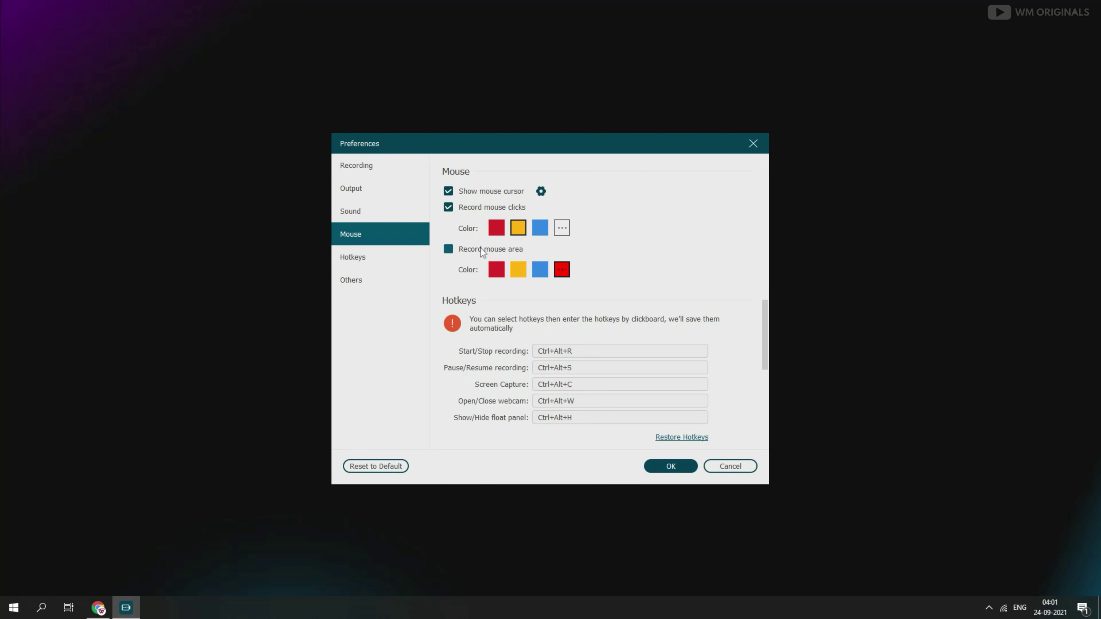
pyautogui.click(382, 260)
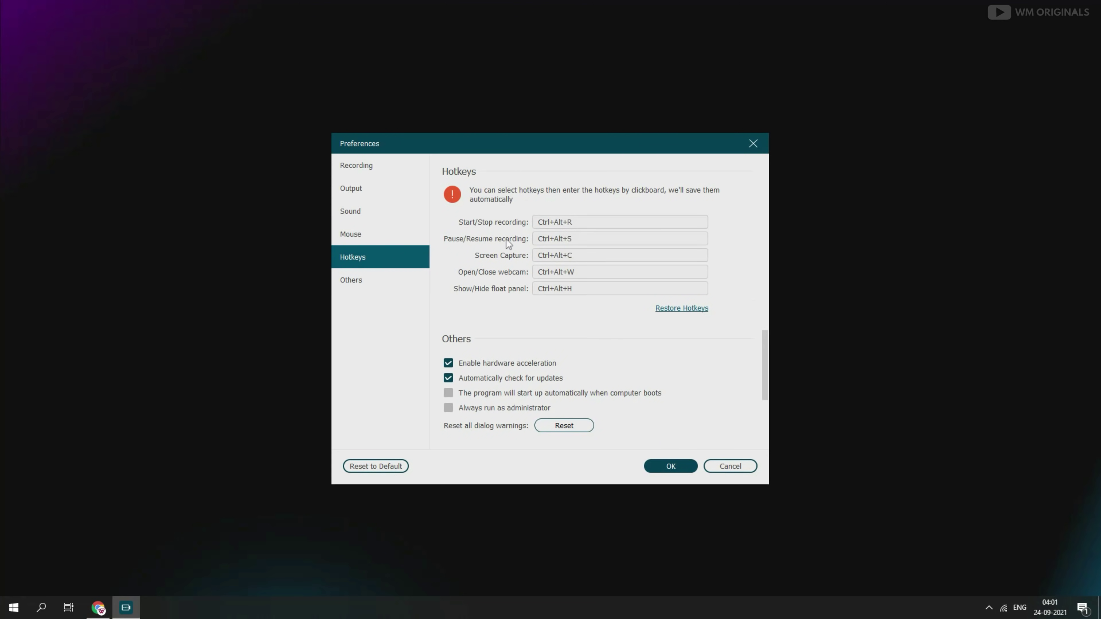
pyautogui.click(422, 277)
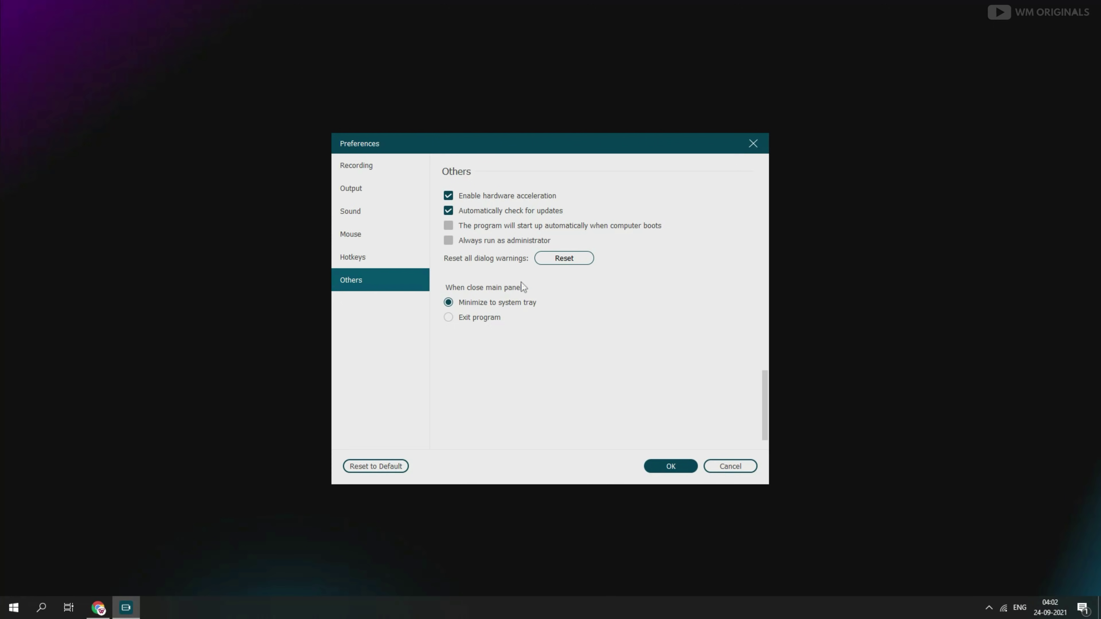
pyautogui.click(666, 469)
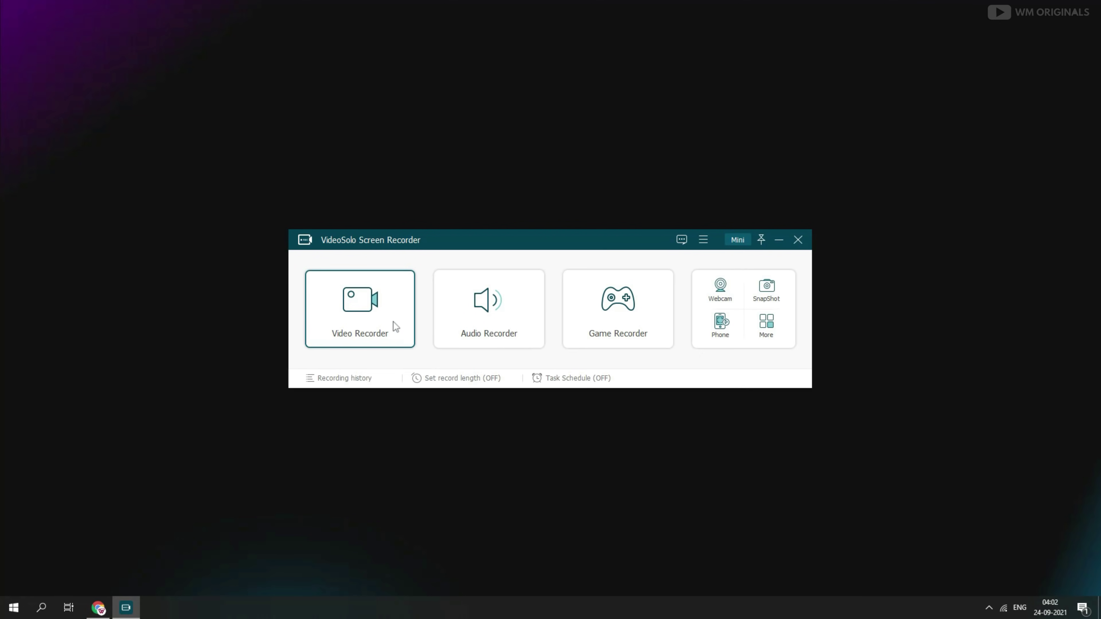
# In Video Recorder, try a custom region of about 1596x722, then revert to Full 1920x1080
pyautogui.click(366, 314)
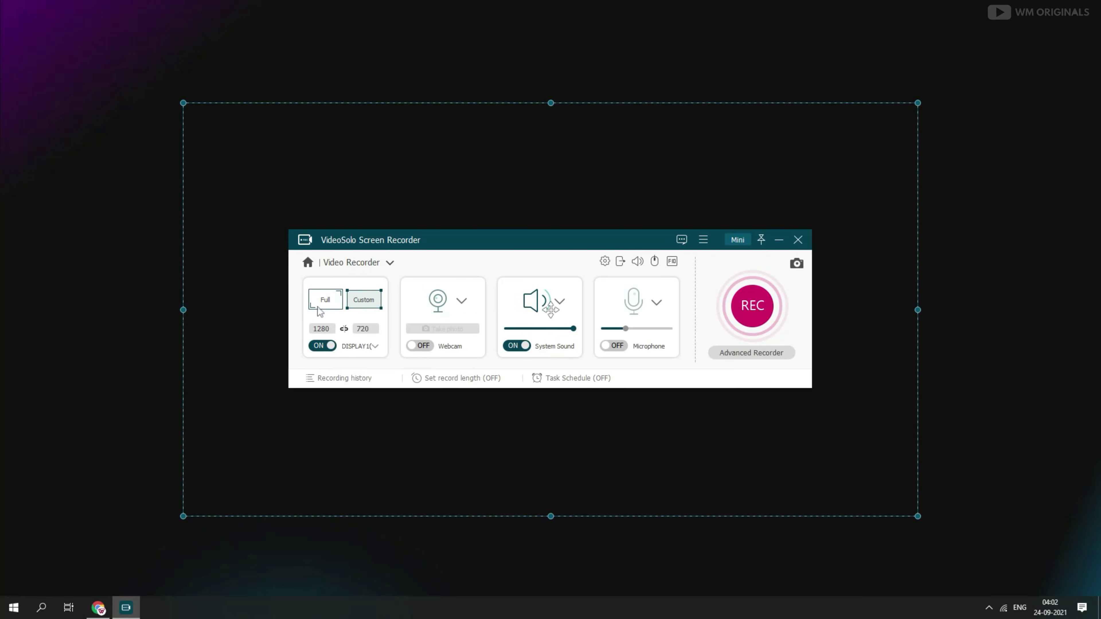
pyautogui.click(325, 305)
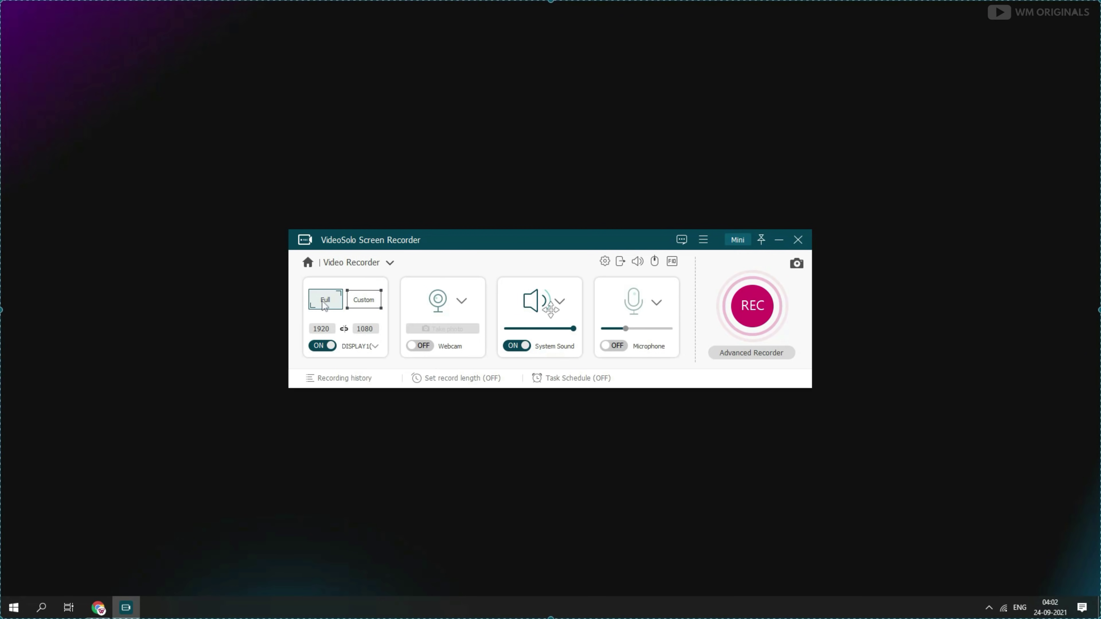
pyautogui.click(366, 303)
pyautogui.moveTo(368, 324)
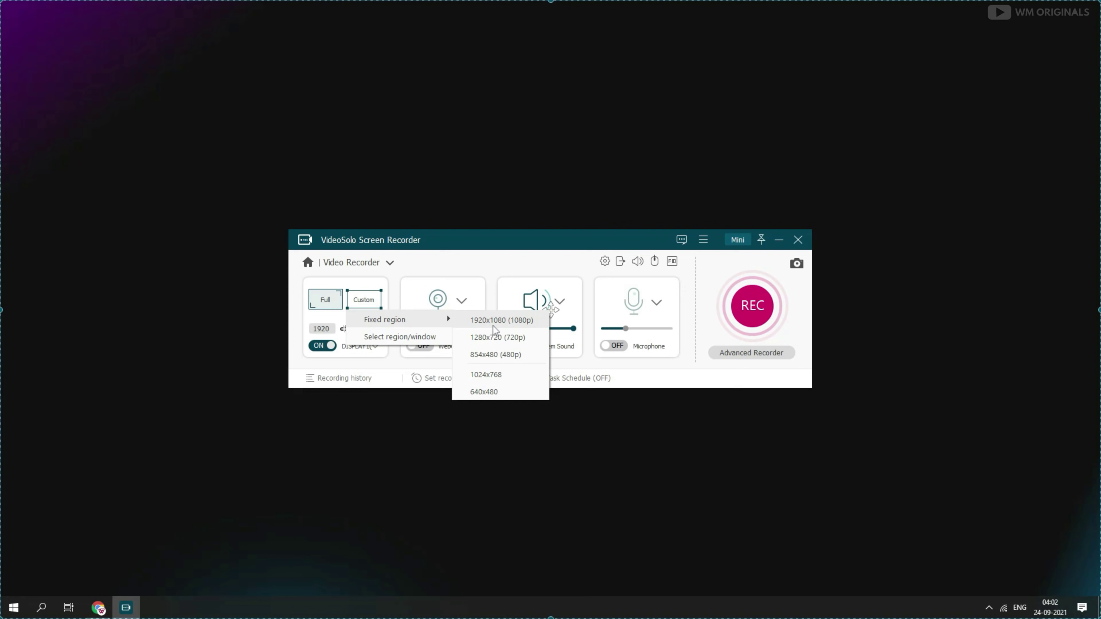
pyautogui.click(426, 341)
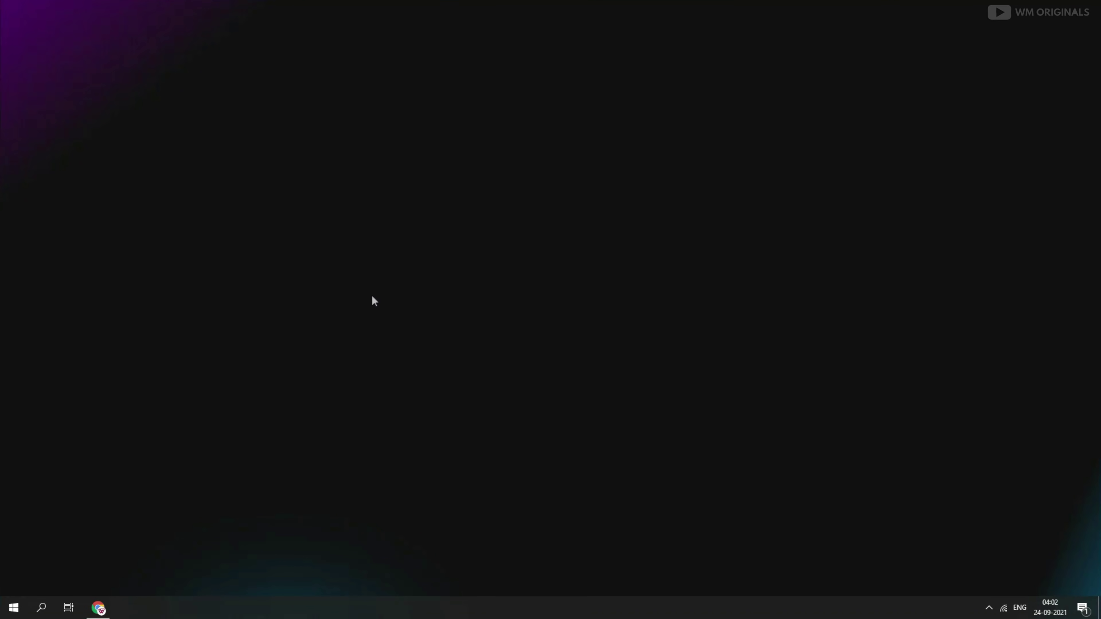
pyautogui.moveTo(71, 34); pyautogui.dragTo(995, 530)
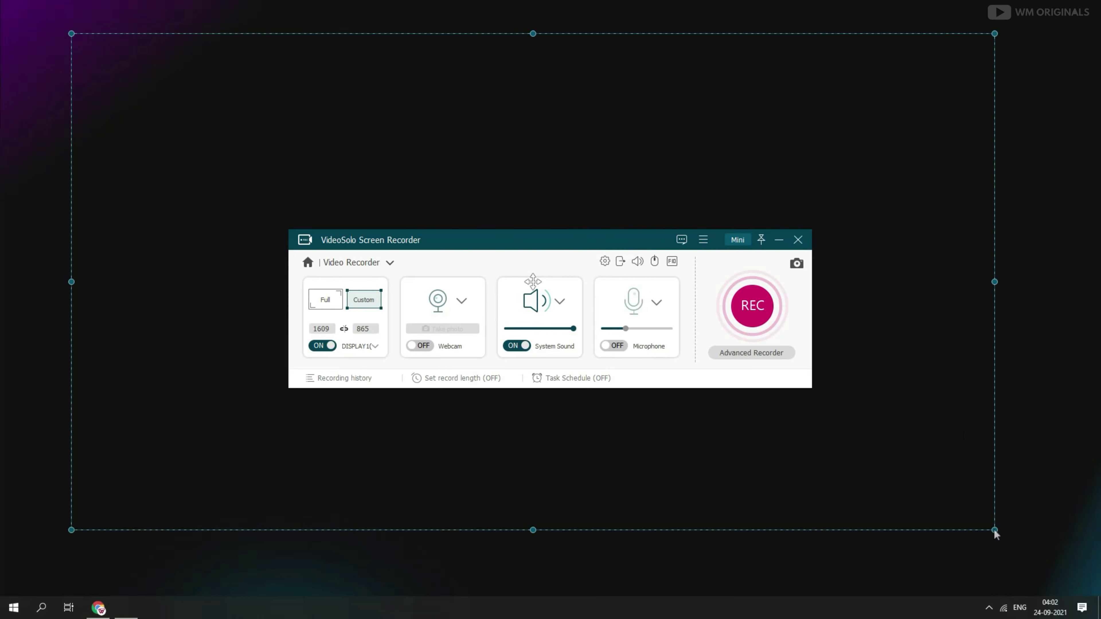
pyautogui.click(326, 301)
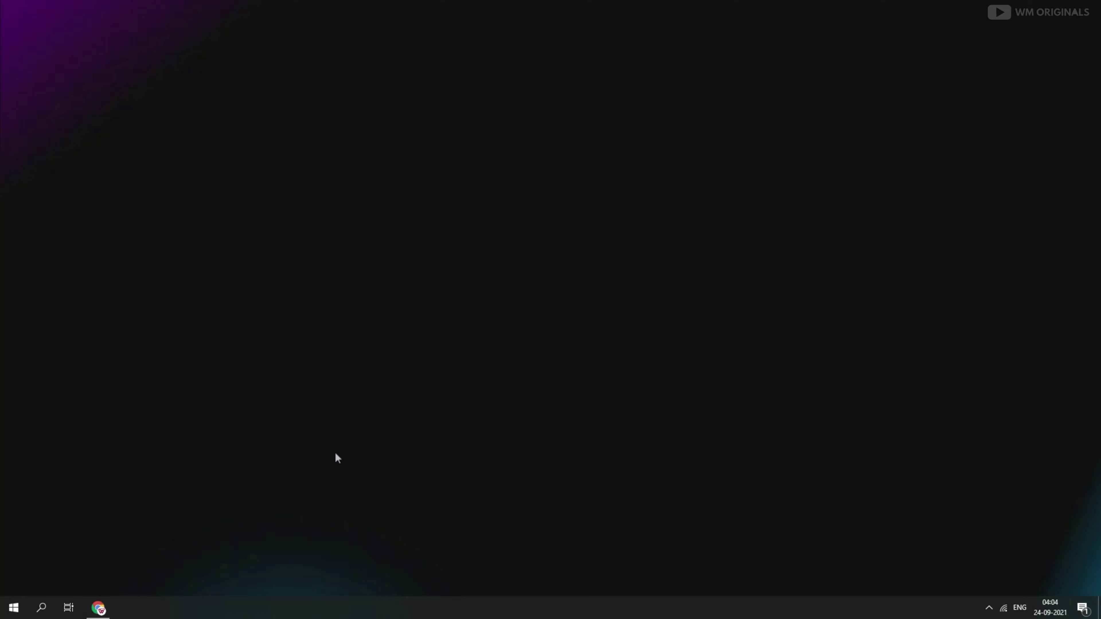
# Bring up the VideoSolo page, box the heading in red and arrow to Download
pyautogui.click(98, 608)
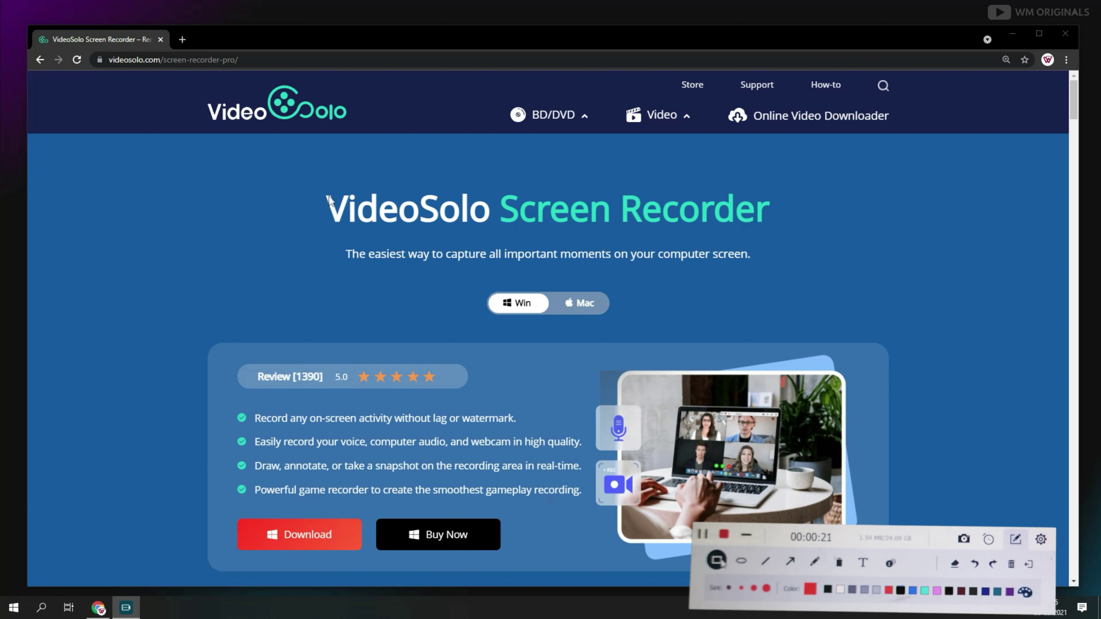
pyautogui.moveTo(290, 157)
pyautogui.mouseDown()
pyautogui.moveTo(715, 245)
pyautogui.moveTo(782, 240)
pyautogui.mouseUp()
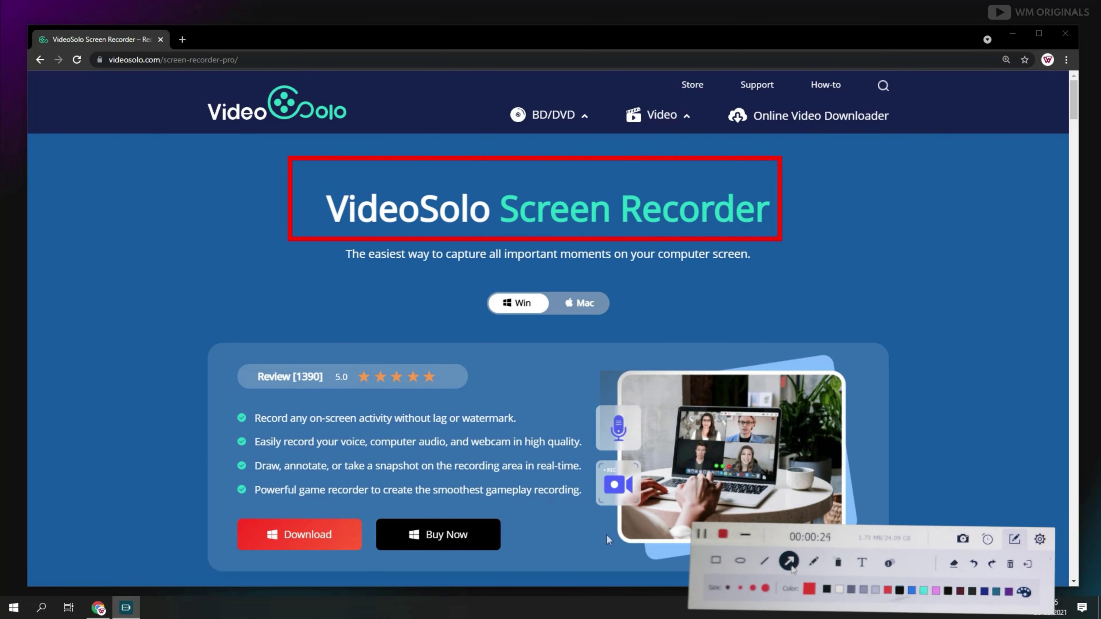
pyautogui.moveTo(110, 343)
pyautogui.mouseDown()
pyautogui.moveTo(257, 548)
pyautogui.moveTo(224, 522)
pyautogui.mouseUp()
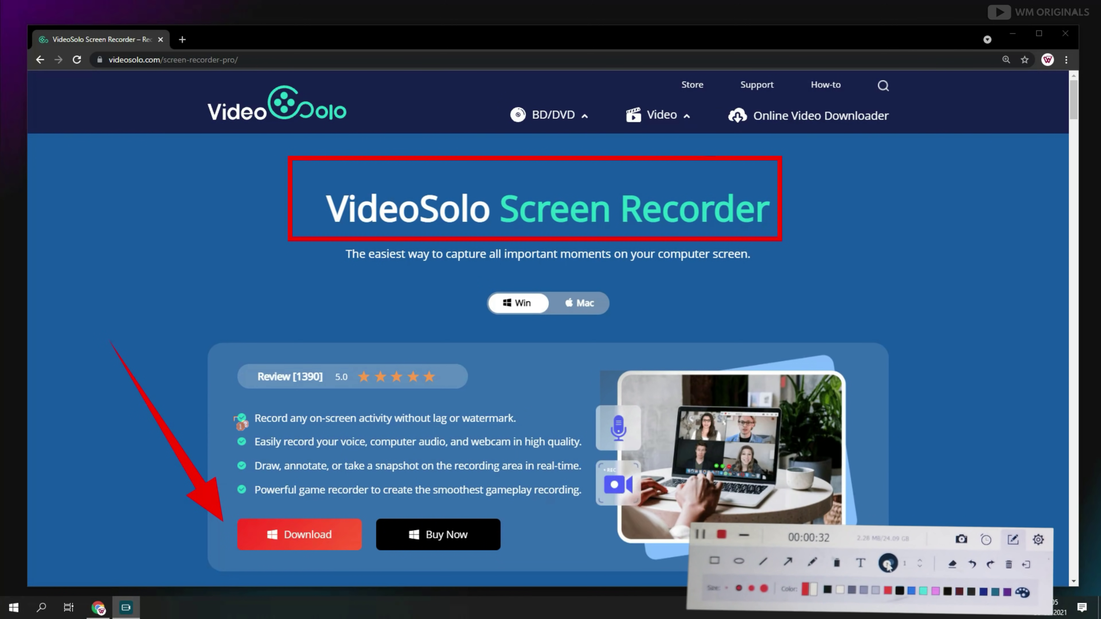
# Add numbered callouts 1–4 beside the four feature bullets
pyautogui.click(238, 417)
pyautogui.click(236, 442)
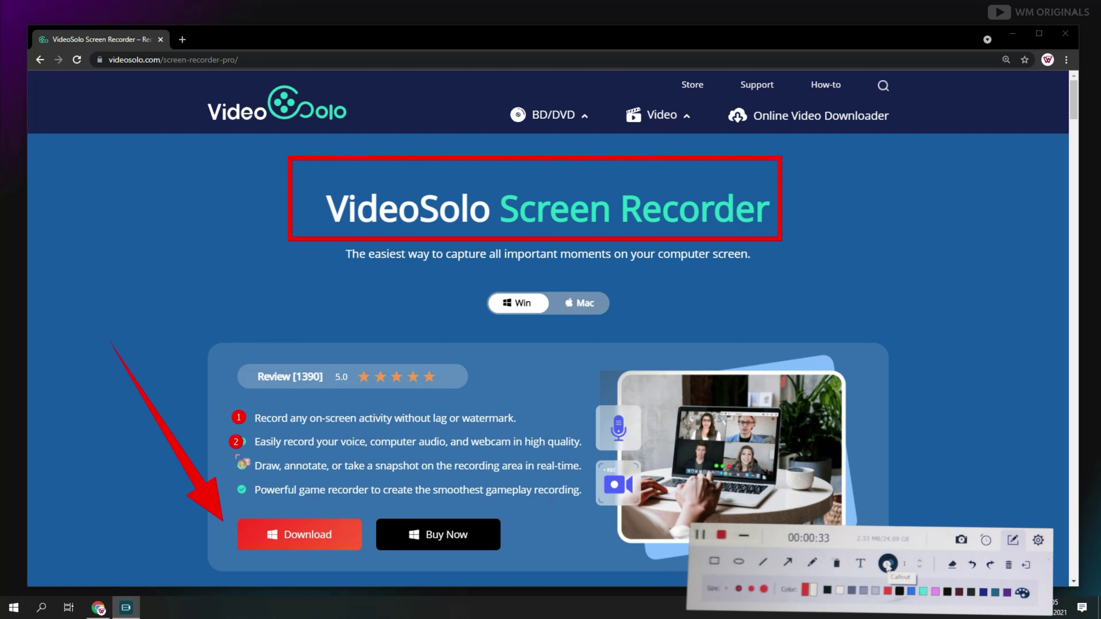
pyautogui.click(238, 465)
pyautogui.click(237, 488)
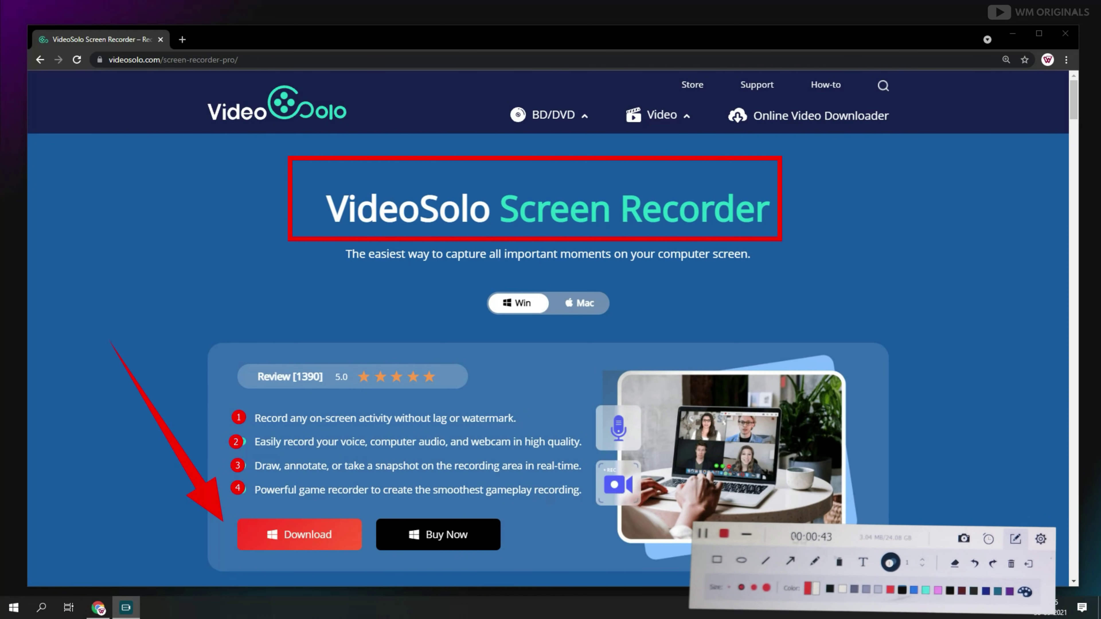
# Stop the 1:03 recording and set the preview trim markers to 00:00:32 and 00:01:01
pyautogui.click(724, 535)
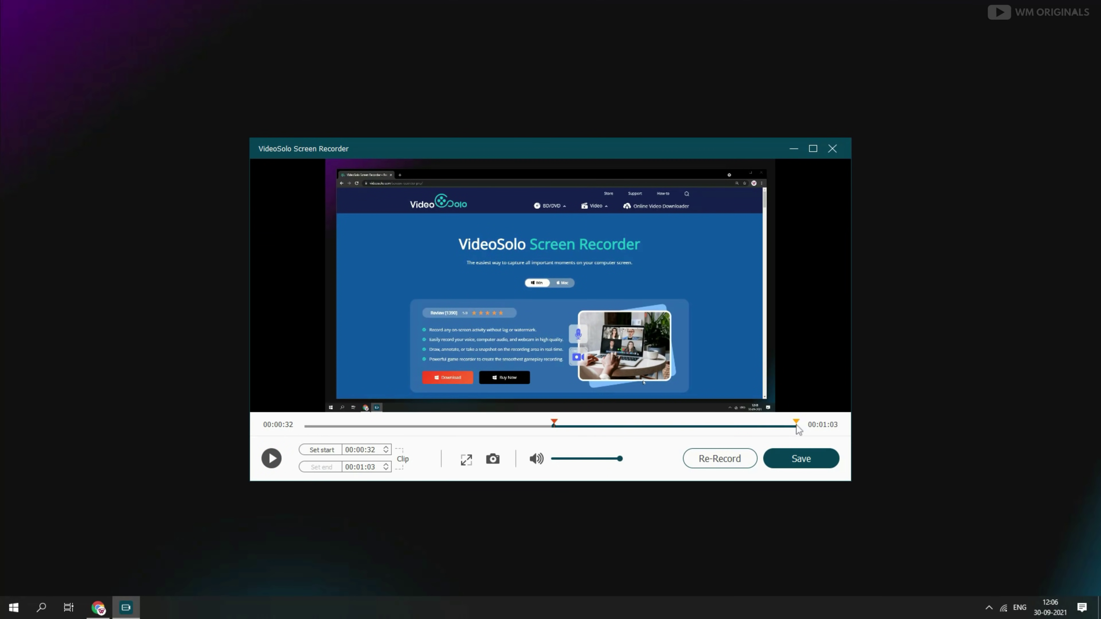
pyautogui.moveTo(797, 425); pyautogui.dragTo(781, 427)
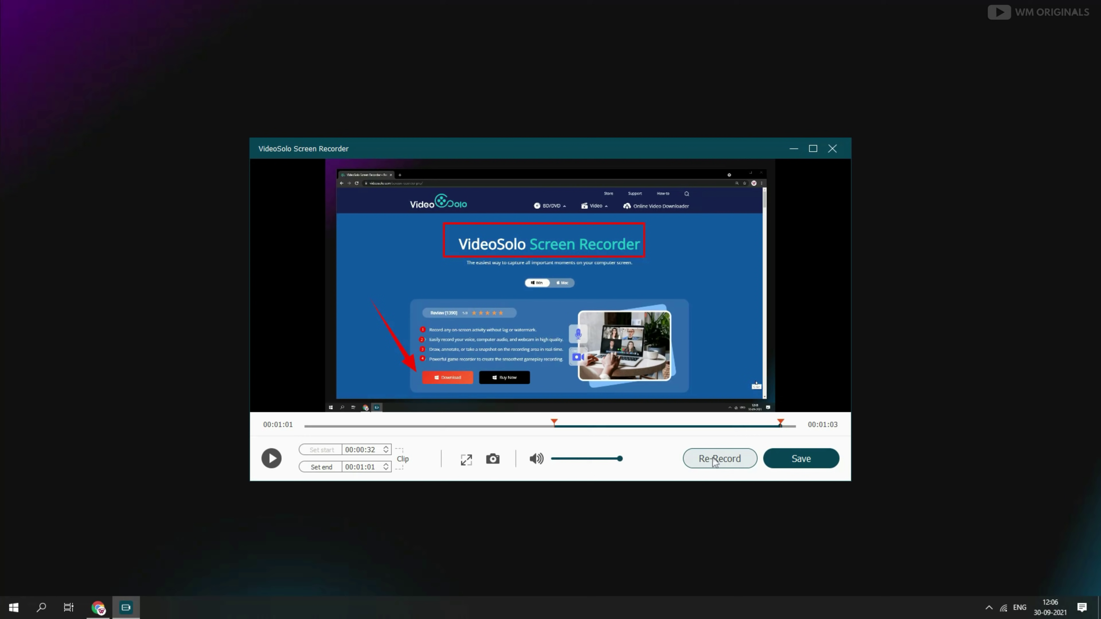
# Save the trimmed recording as videosolo.mp4 and play it from the History list
pyautogui.click(808, 462)
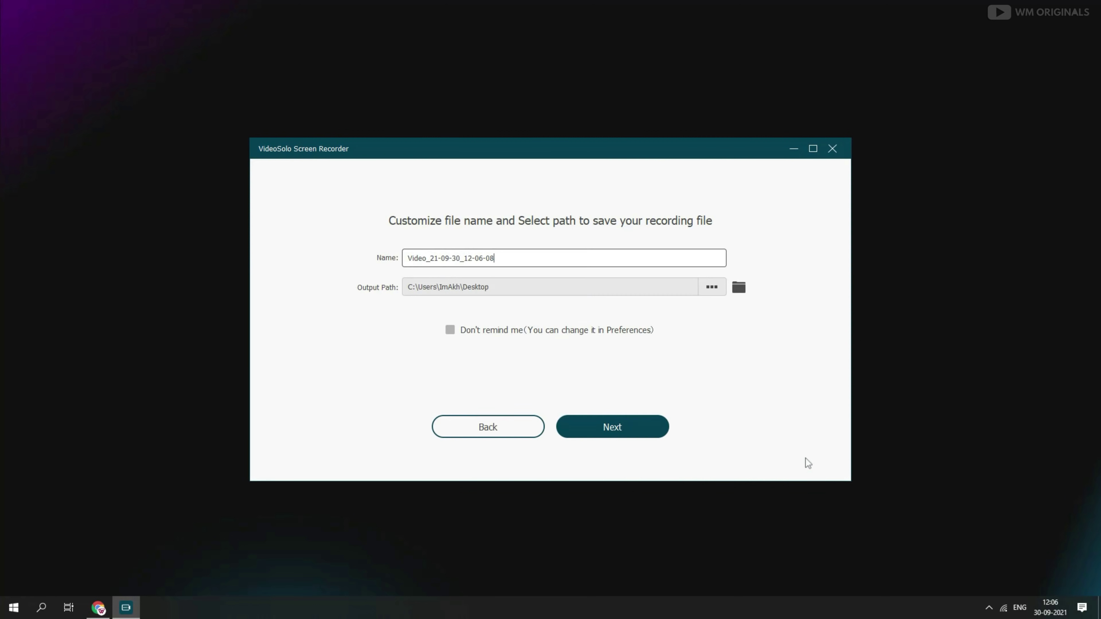
pyautogui.tripleClick(469, 259)
pyautogui.write('videosolo')
pyautogui.click(594, 424)
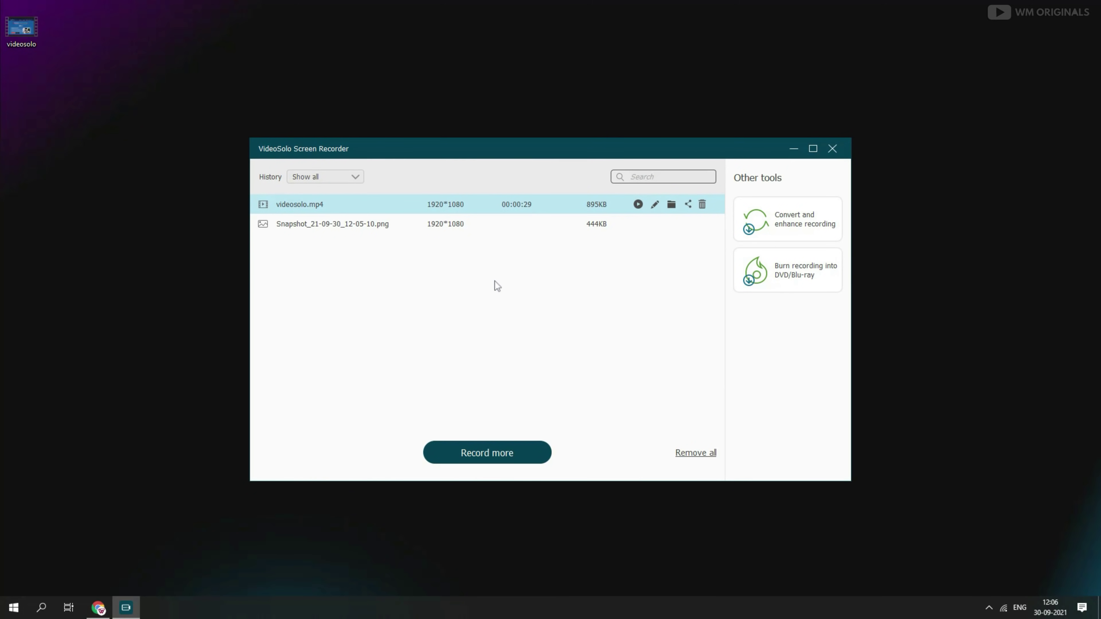
pyautogui.doubleClick(22, 30)
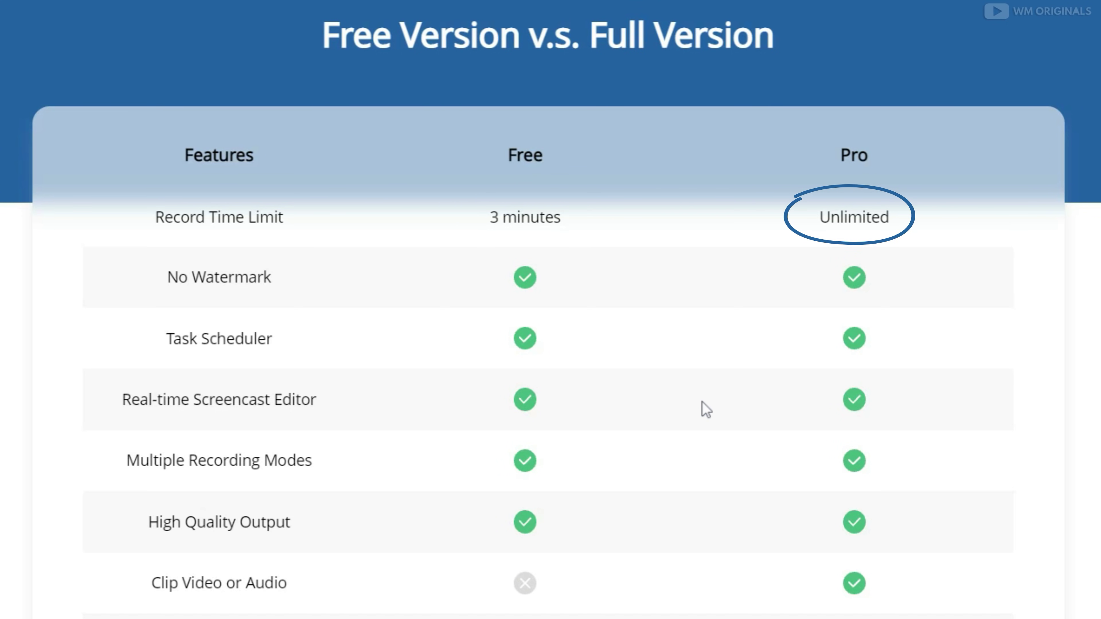
# Scroll further down the Free Version vs Full Version comparison table
pyautogui.scroll(-1, 703, 408)
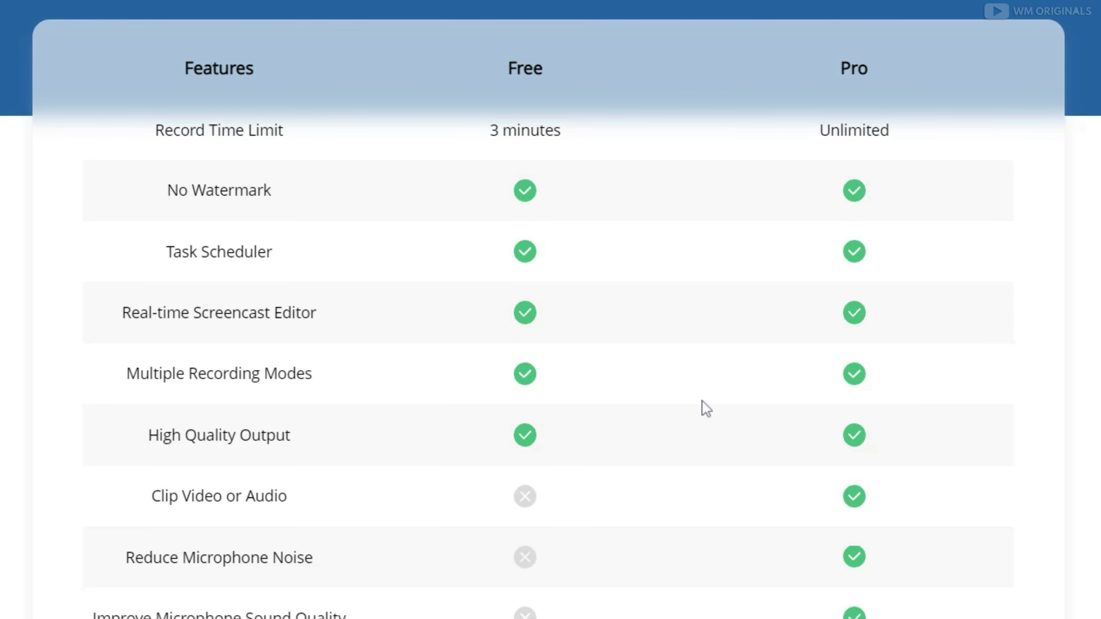
pyautogui.scroll(-2, 701, 401)
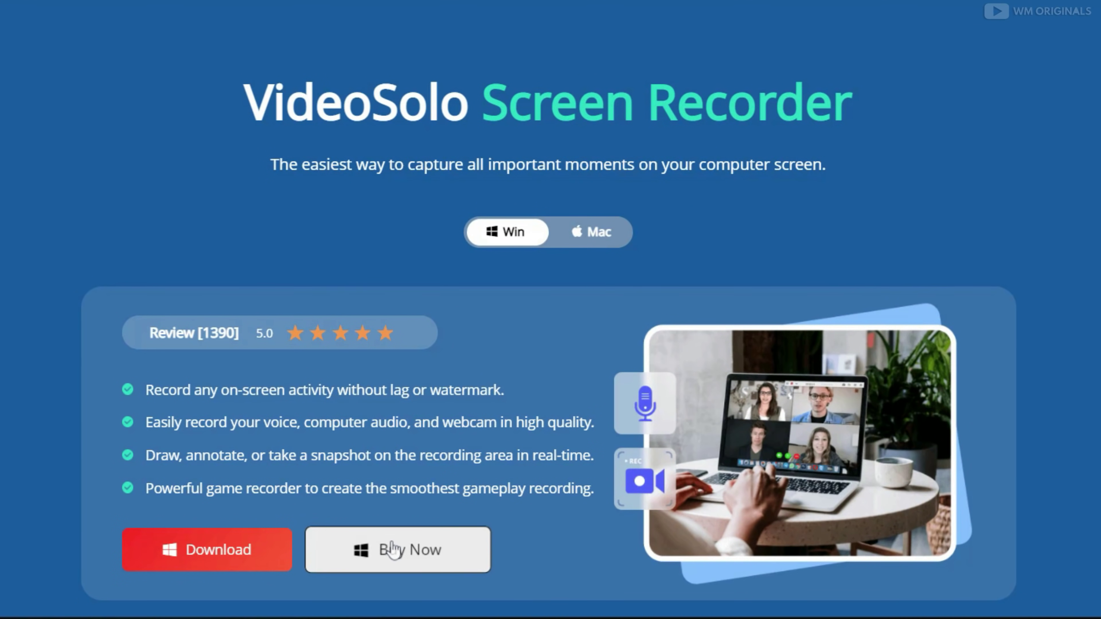
# Go to the Screen Recorder Buy Now page and switch the license cards to Mac pricing
pyautogui.click(410, 536)
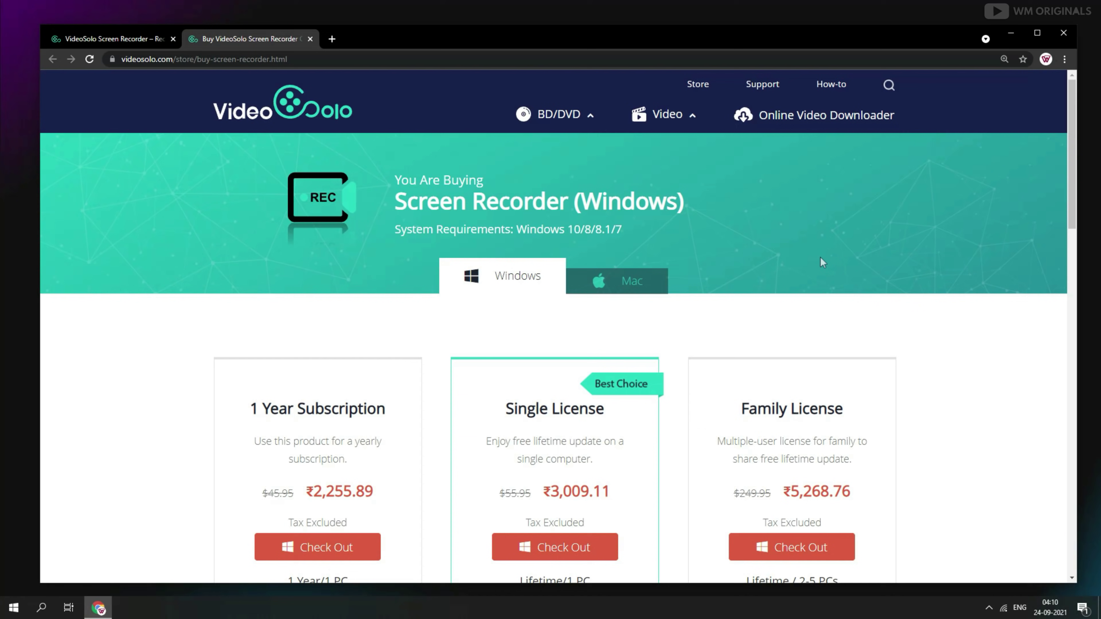
pyautogui.scroll(-1, 821, 259)
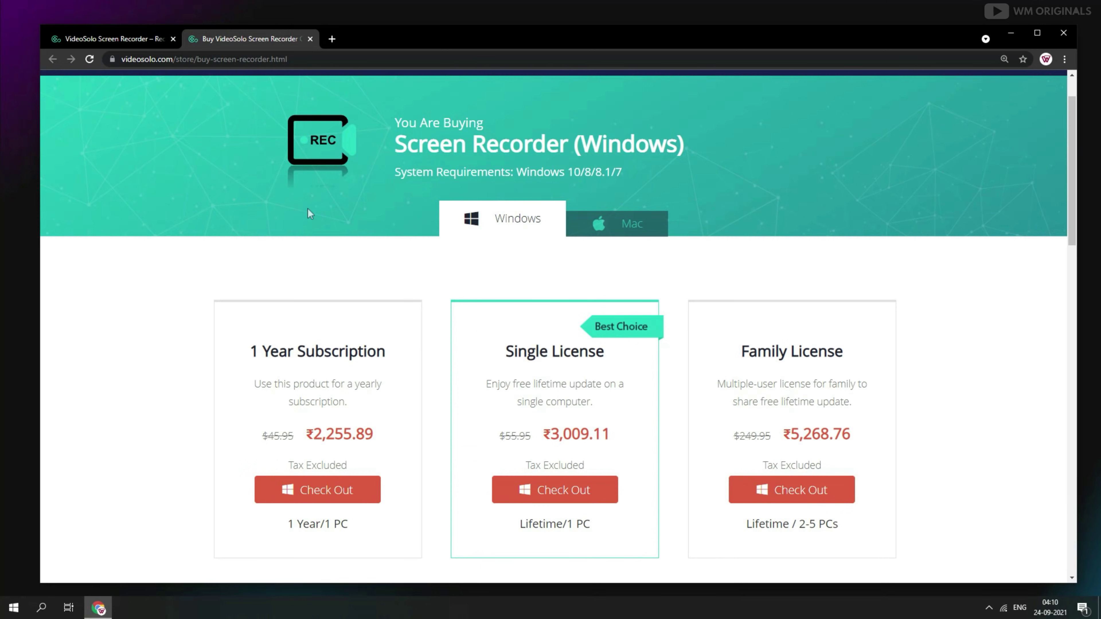
pyautogui.click(627, 218)
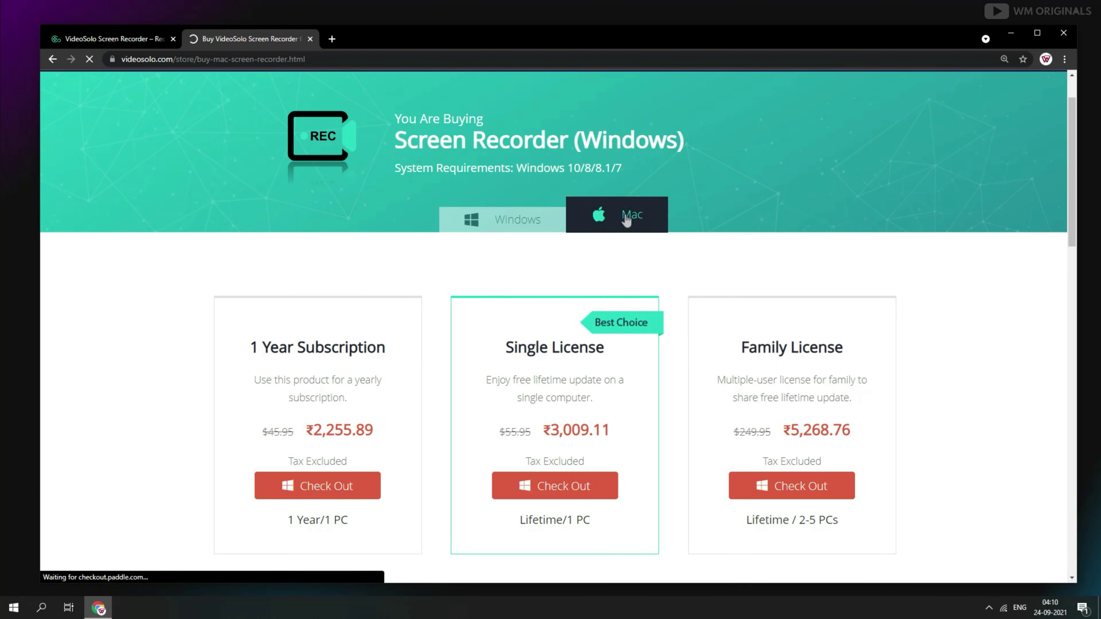